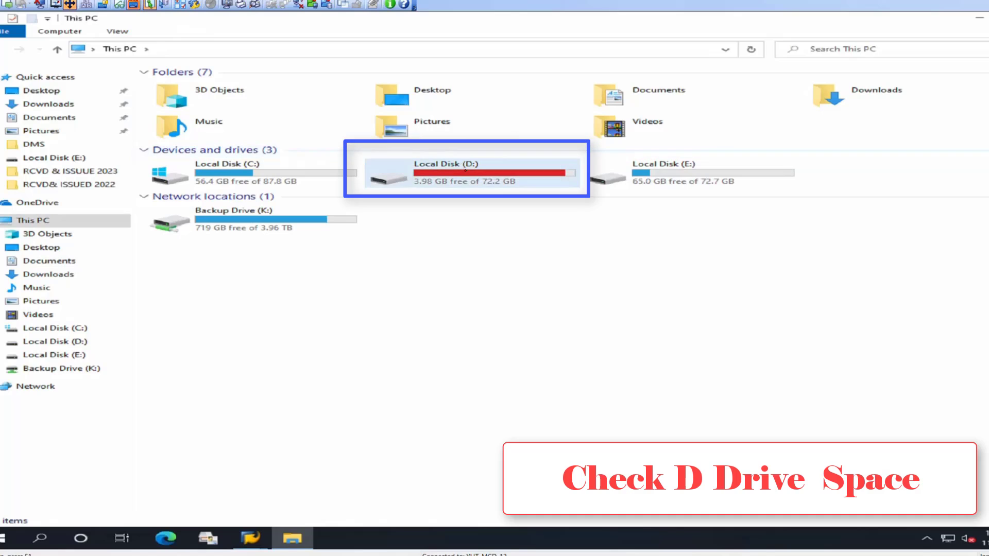
# Check the used space, free space and capacity of Local Disk (D:) in its properties
pyautogui.rightClick(468, 174)
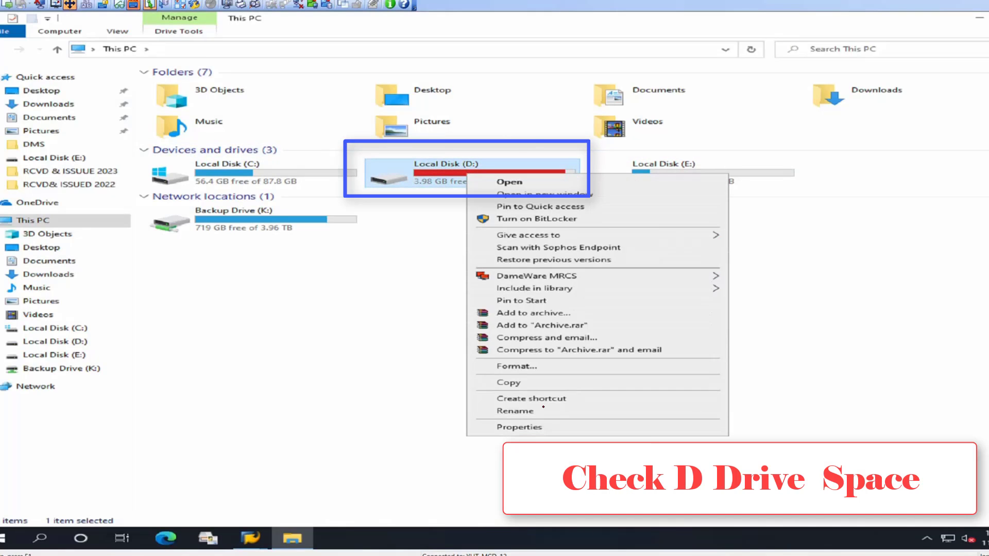
pyautogui.click(537, 428)
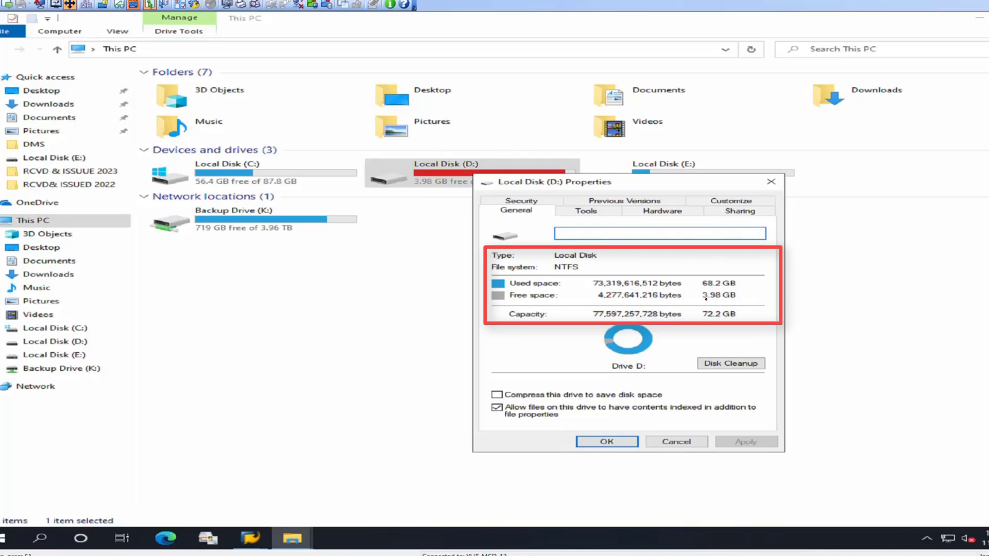
pyautogui.click(677, 442)
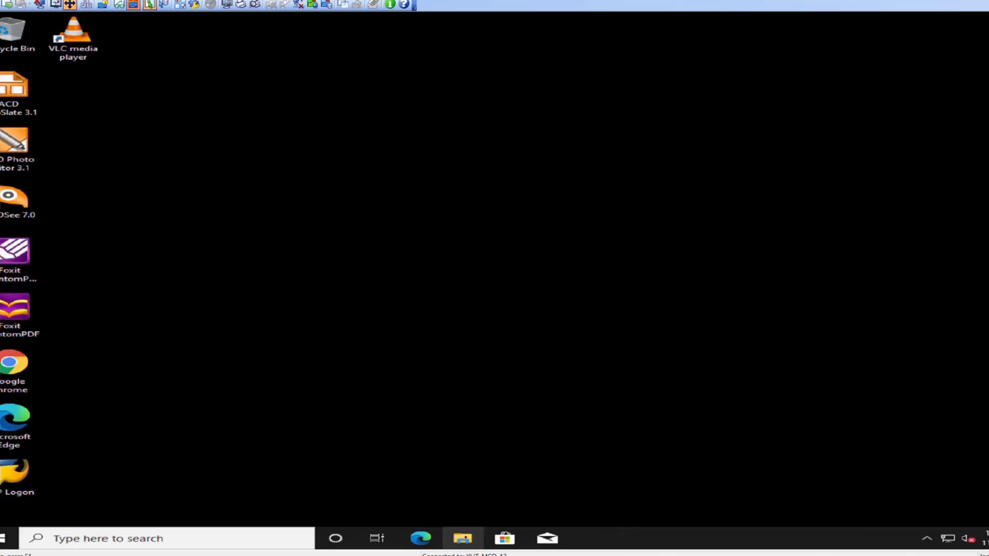
# Show This PC in a maximized File Explorer window and launch Computer Management for this machine
pyautogui.click(462, 539)
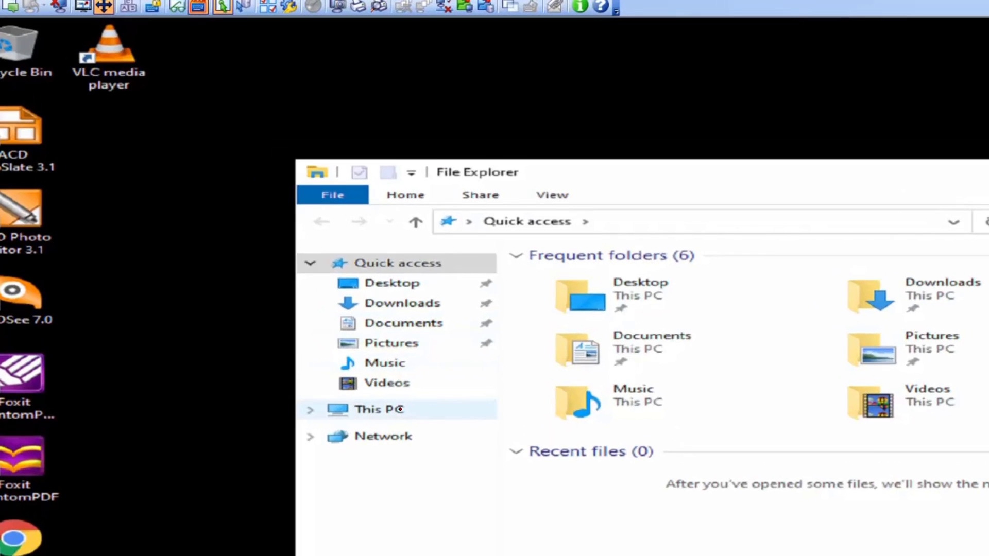
pyautogui.click(267, 276)
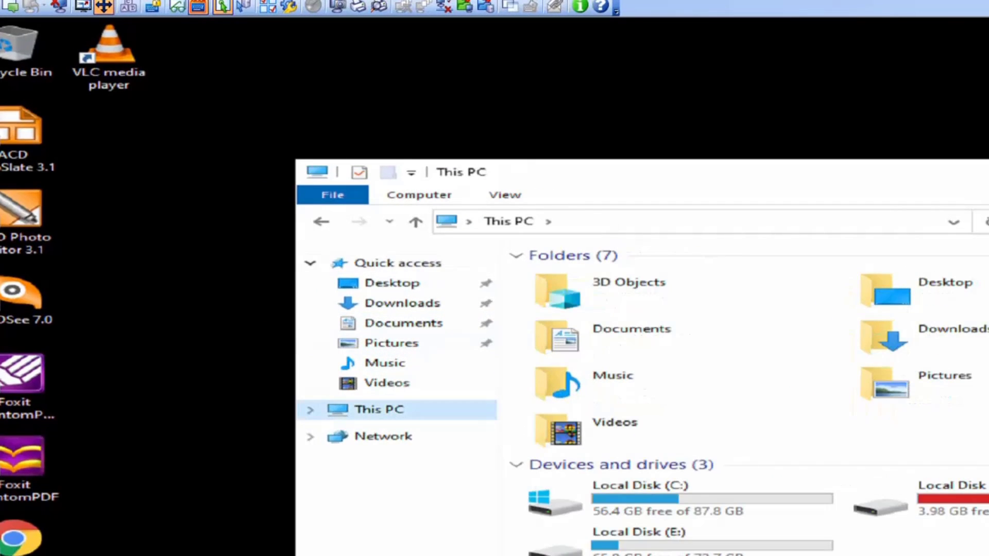
pyautogui.click(985, 172)
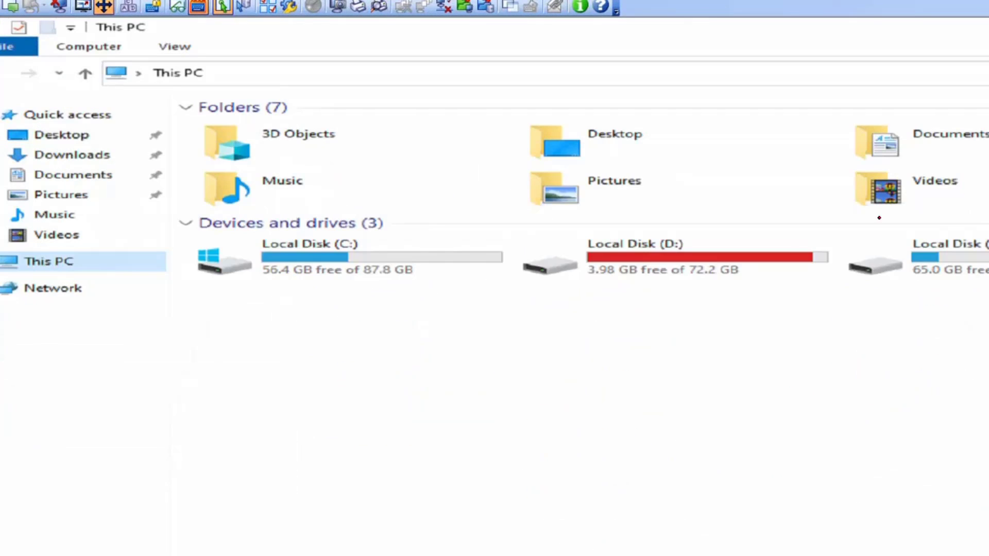
pyautogui.click(681, 267)
pyautogui.click(703, 364)
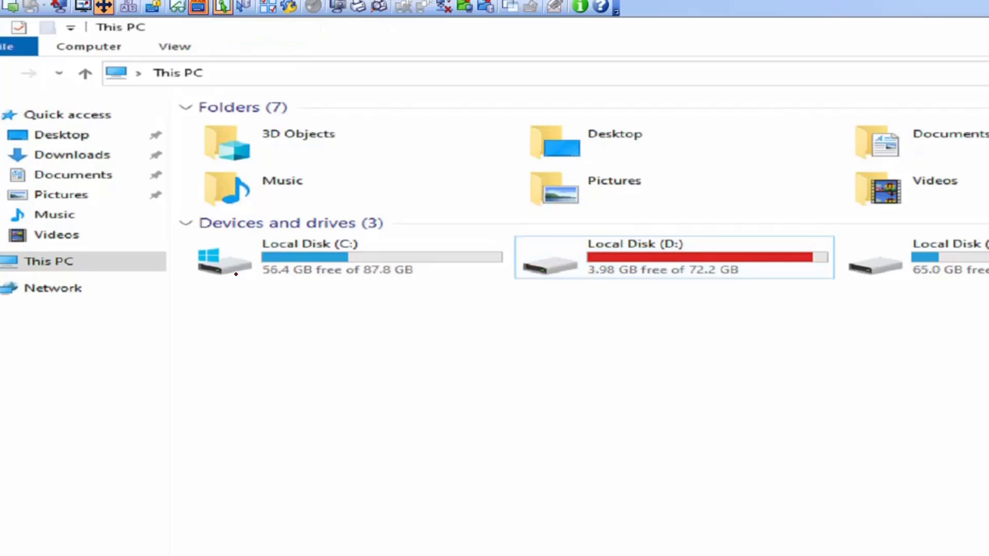
pyautogui.rightClick(36, 261)
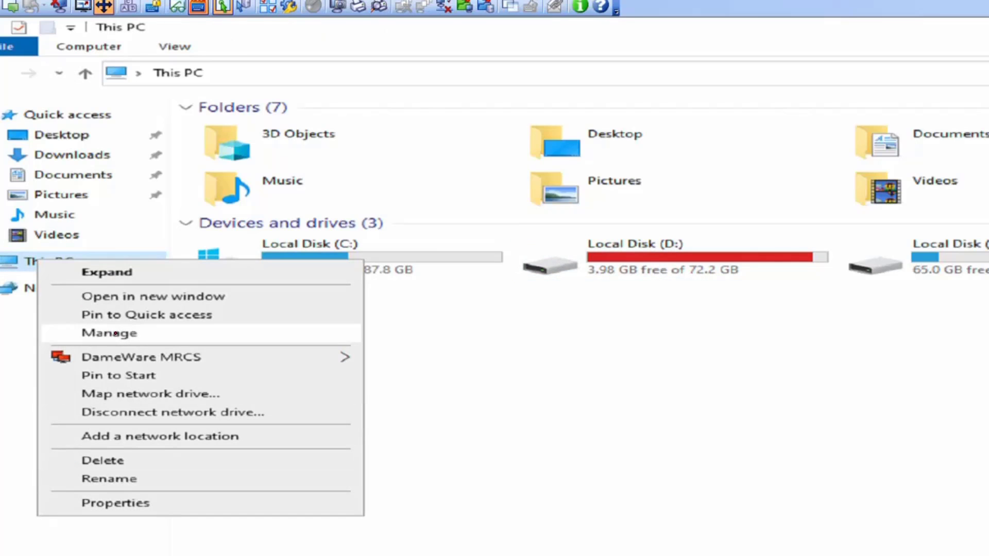
pyautogui.click(138, 333)
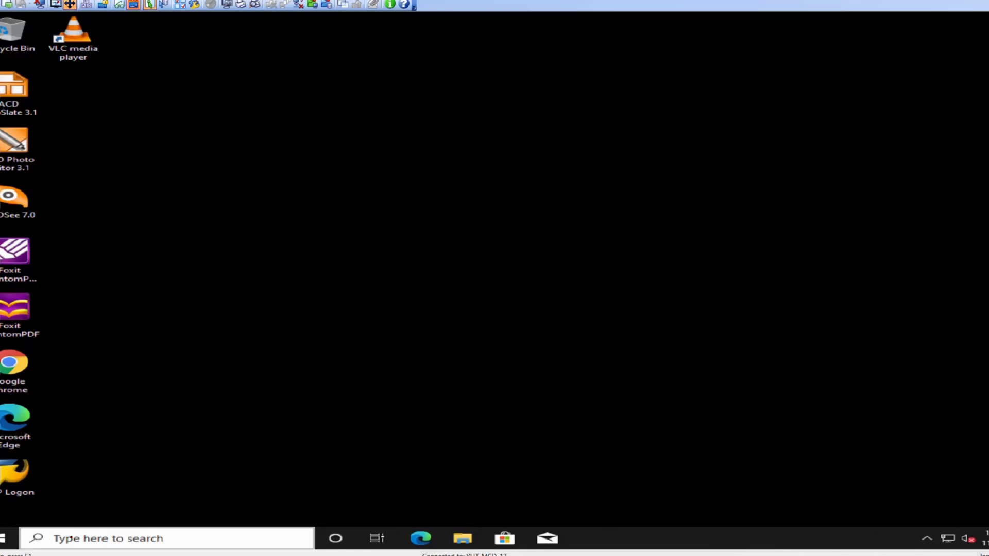
# Change the taskbar search from a search box to a search icon
pyautogui.rightClick(190, 496)
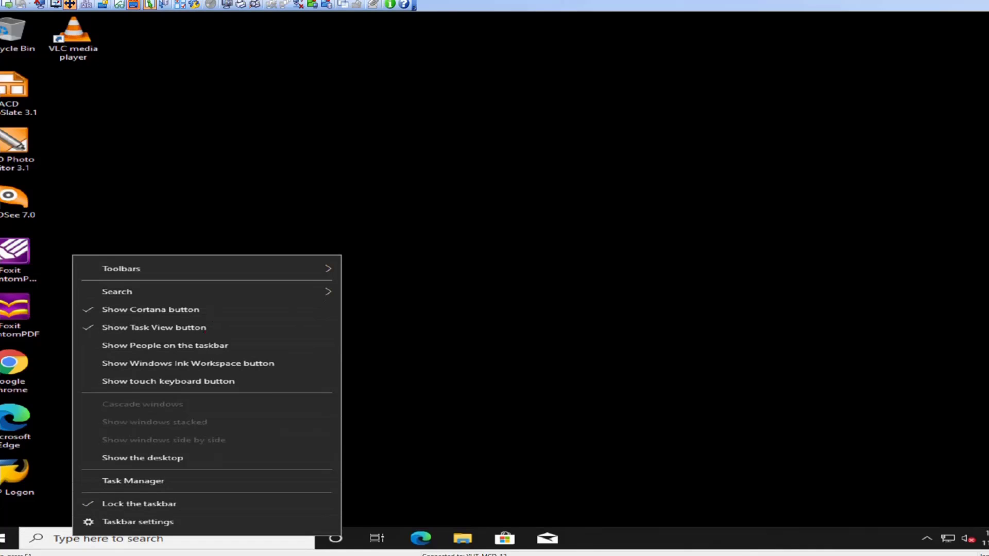
pyautogui.moveTo(309, 270)
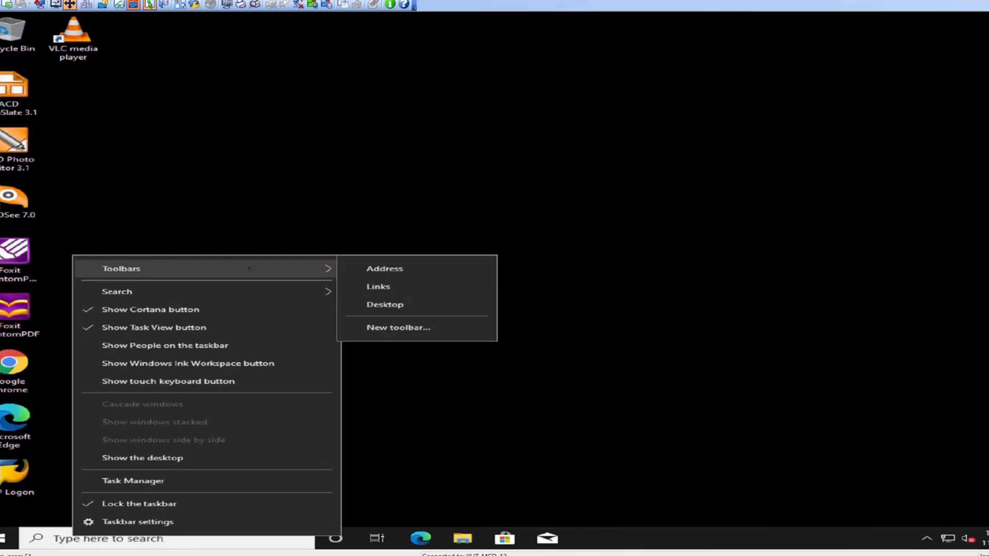
pyautogui.moveTo(309, 291)
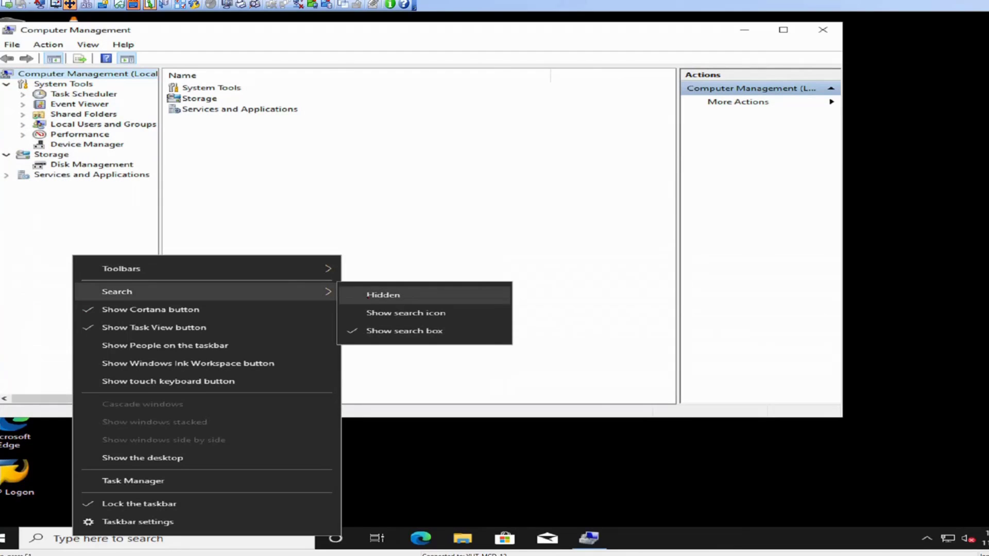
pyautogui.click(371, 313)
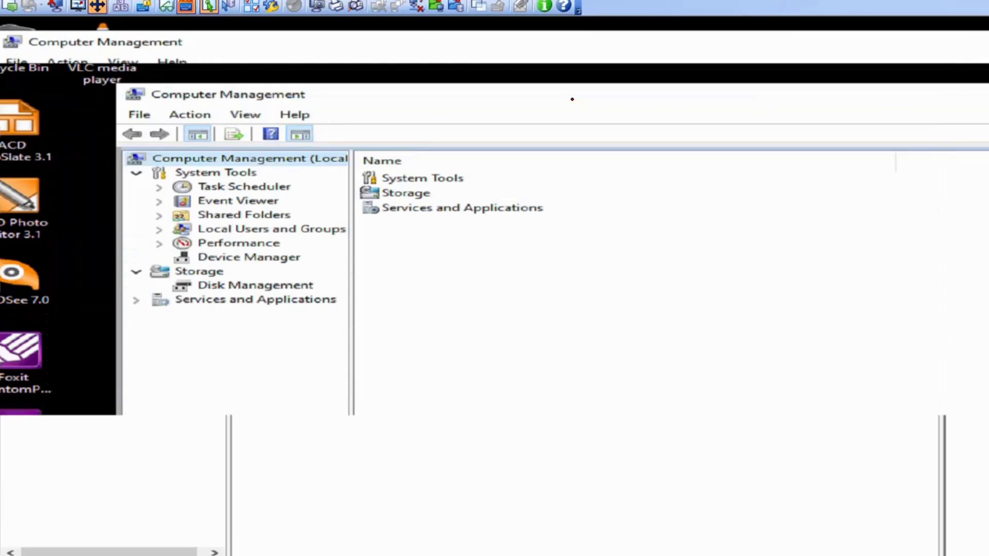
# In Disk Management, shrink the E: volume on Disk 0 by 40000 MB
pyautogui.click(239, 287)
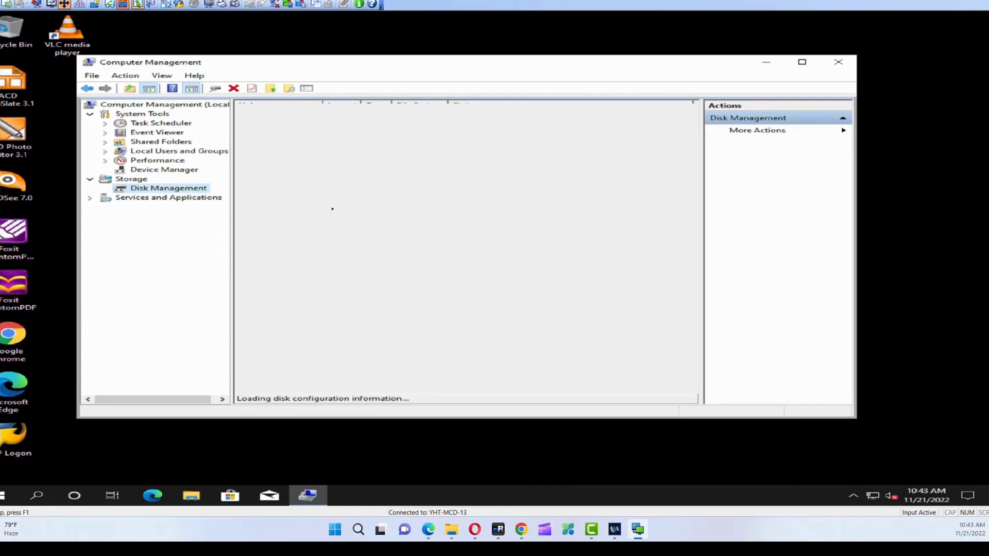
pyautogui.click(609, 291)
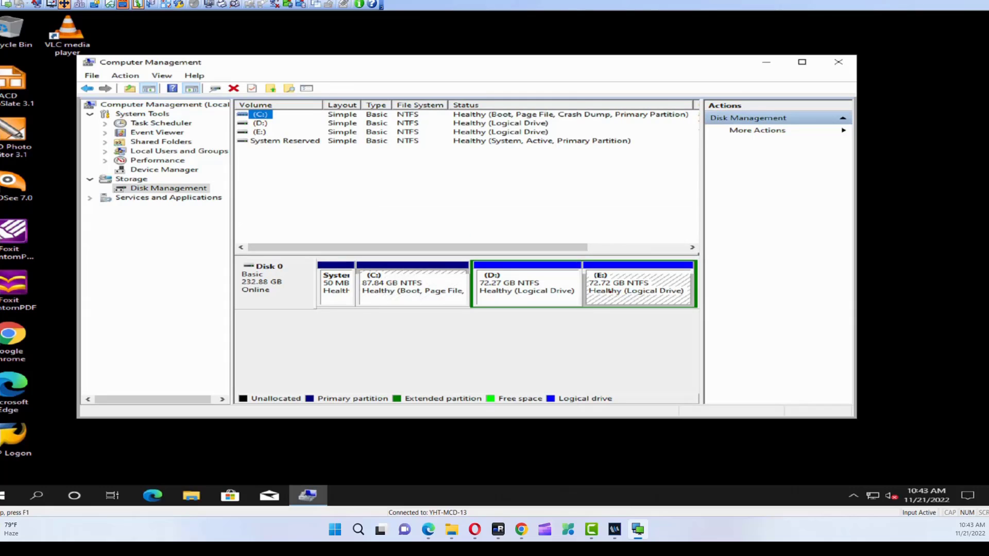
pyautogui.rightClick(614, 286)
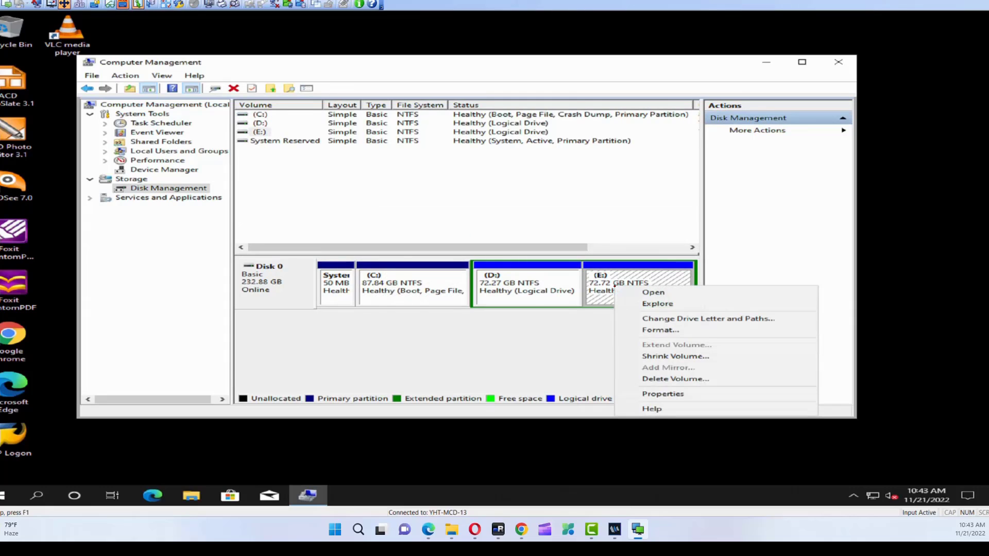
pyautogui.click(658, 357)
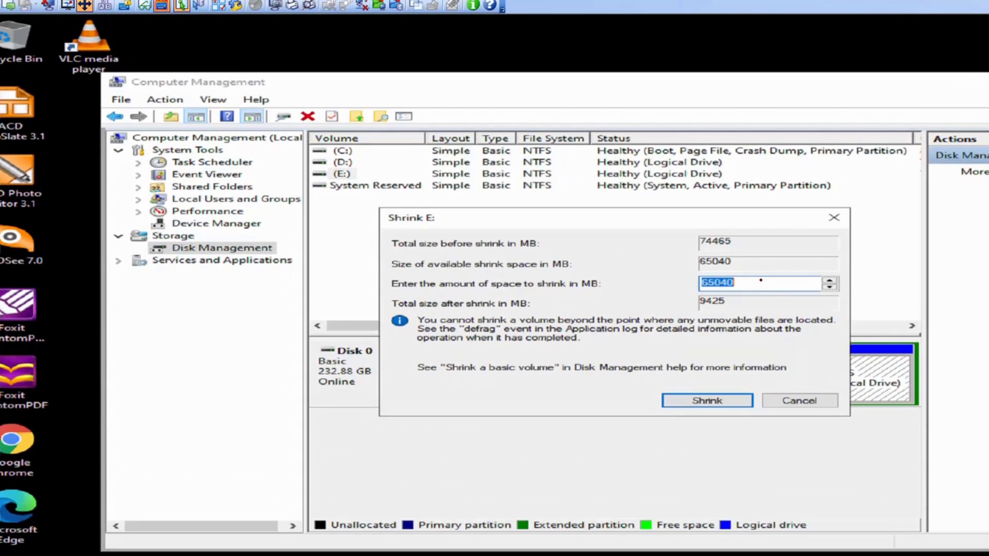
pyautogui.click(739, 282)
pyautogui.moveTo(744, 283); pyautogui.dragTo(676, 283)
pyautogui.write('40000')
pyautogui.click(706, 401)
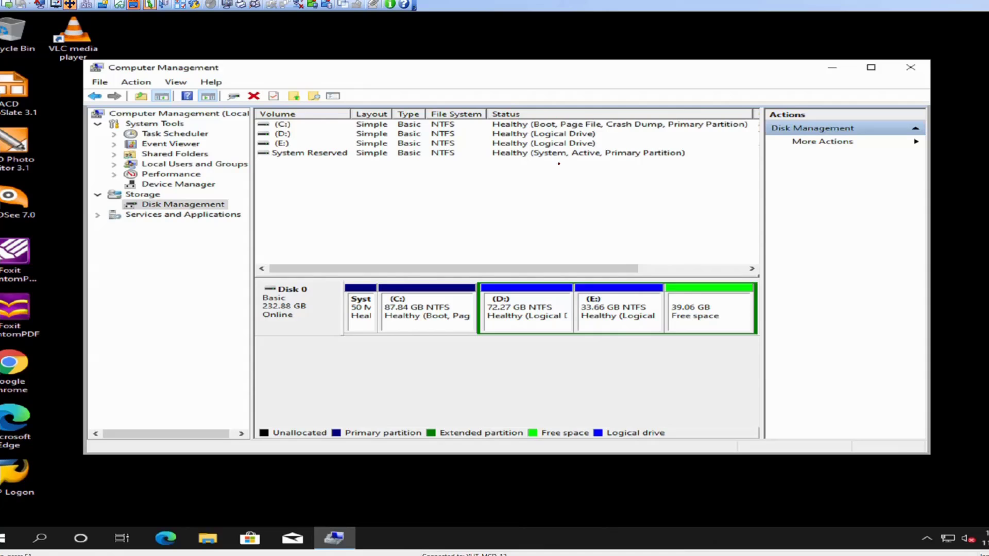
# Check whether the D: volume on Disk 0 offers the option to extend it
pyautogui.click(342, 536)
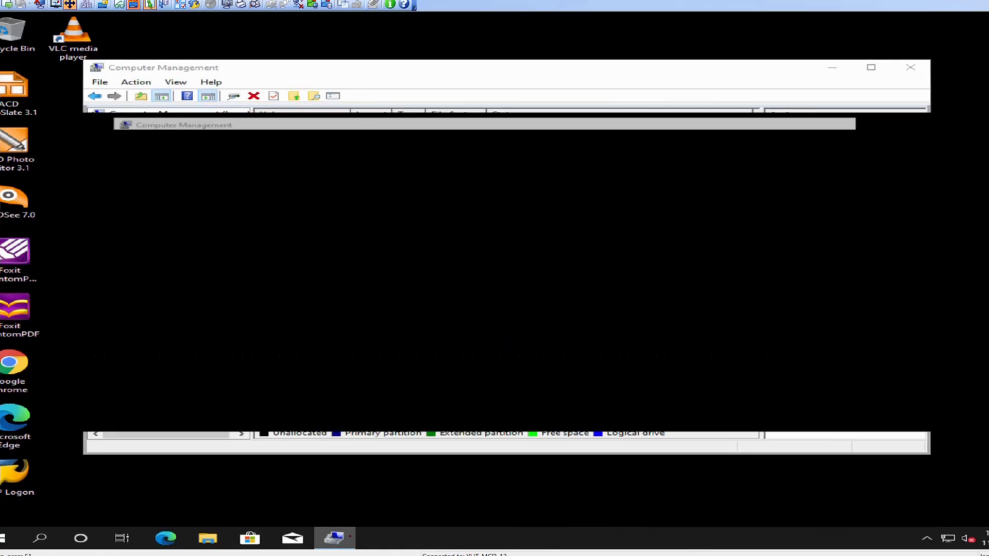
pyautogui.click(344, 536)
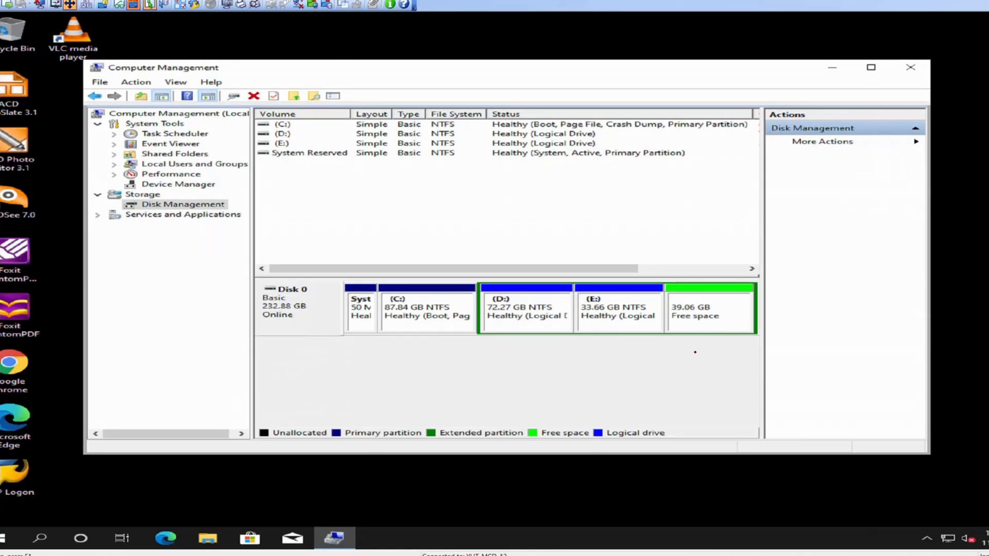
pyautogui.click(525, 307)
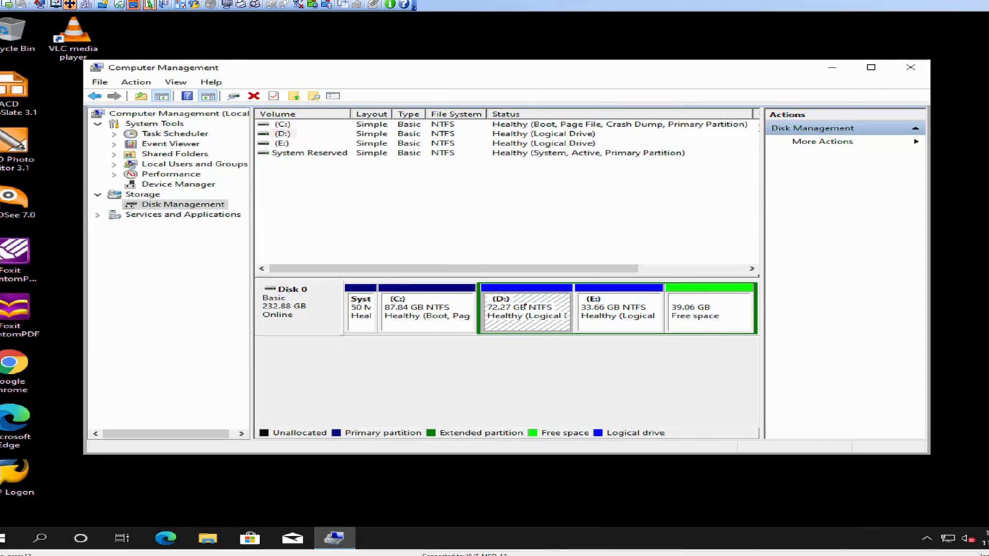
pyautogui.rightClick(525, 307)
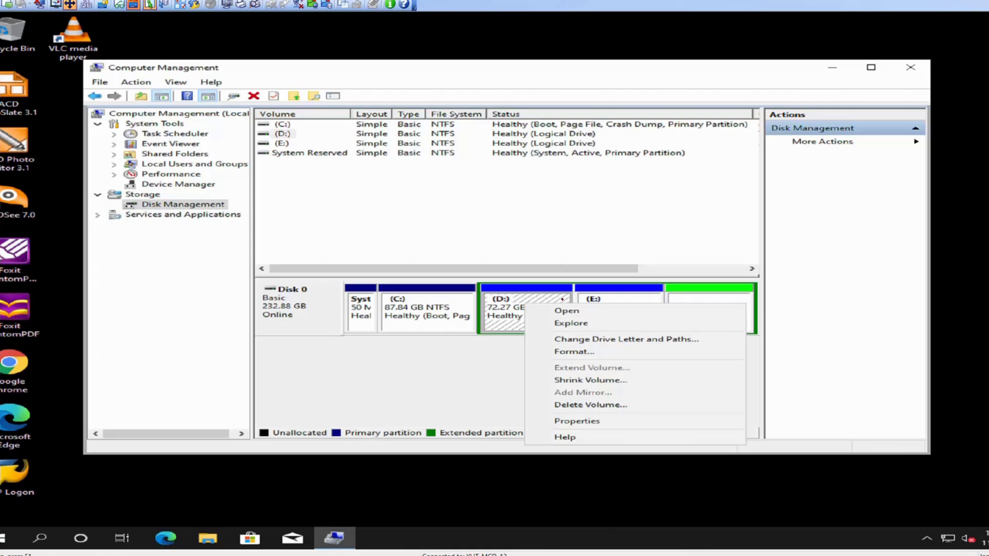
pyautogui.click(608, 298)
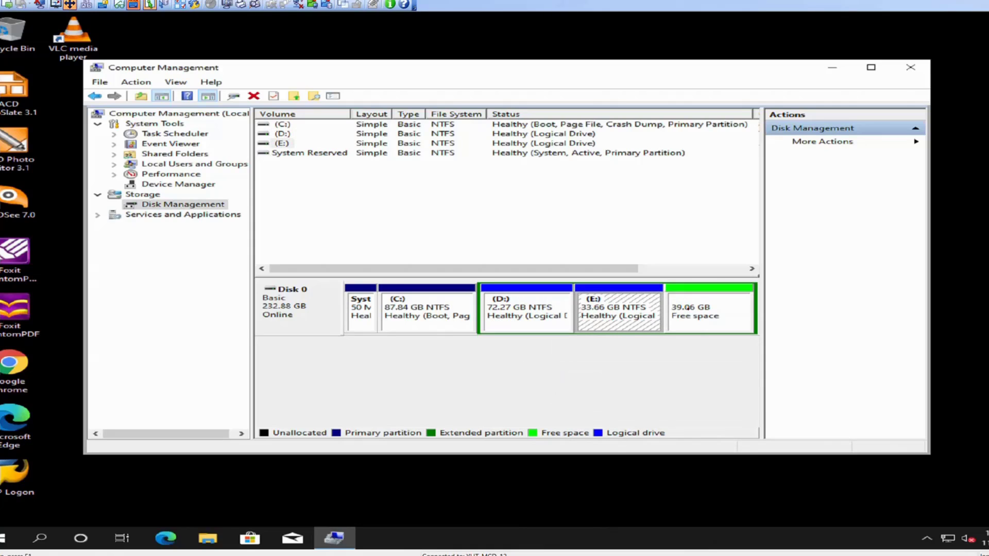
# Create a simple volume from all the free space on Disk 0, with drive letter F, NTFS, label New Volume and quick format
pyautogui.click(688, 308)
pyautogui.rightClick(689, 307)
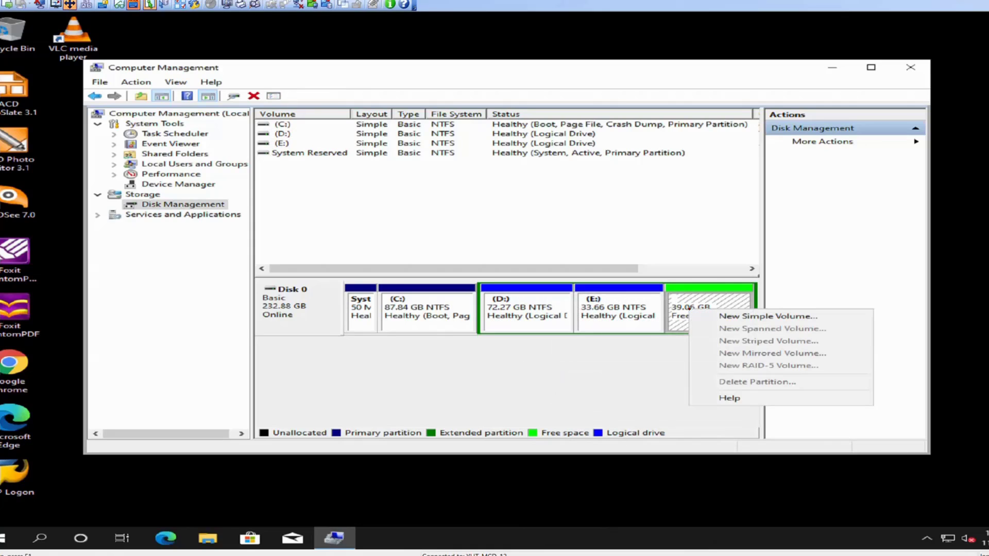
pyautogui.click(731, 317)
pyautogui.click(599, 324)
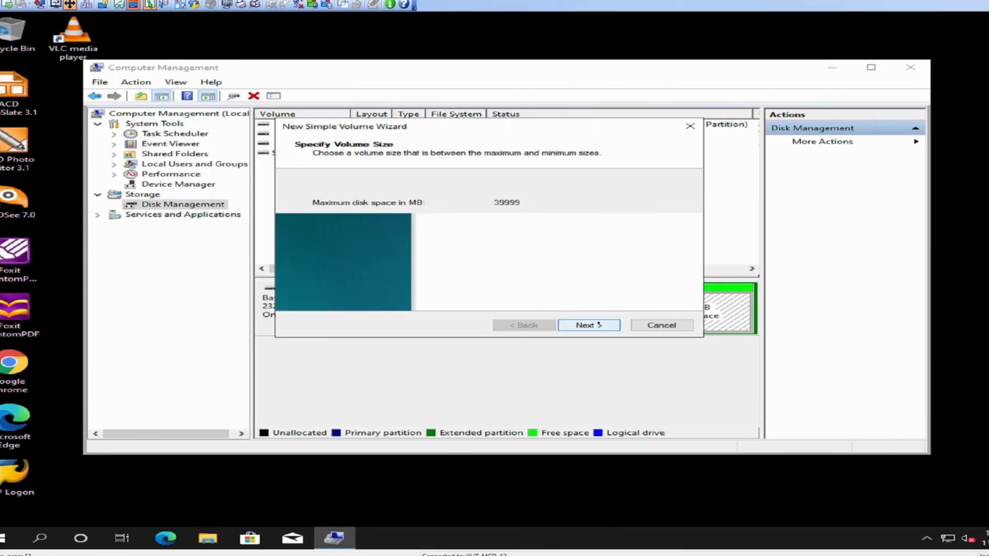
pyautogui.click(585, 325)
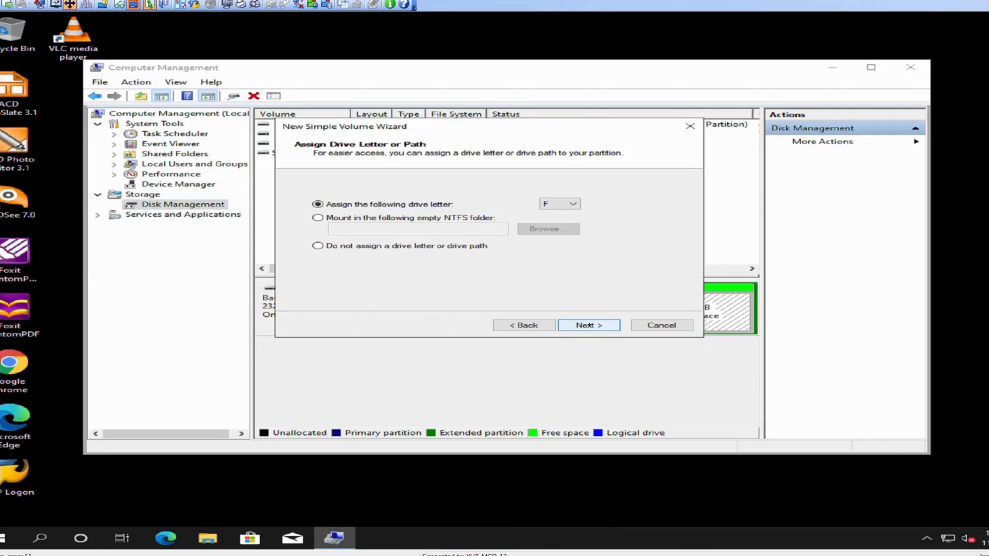
pyautogui.click(587, 325)
pyautogui.click(587, 326)
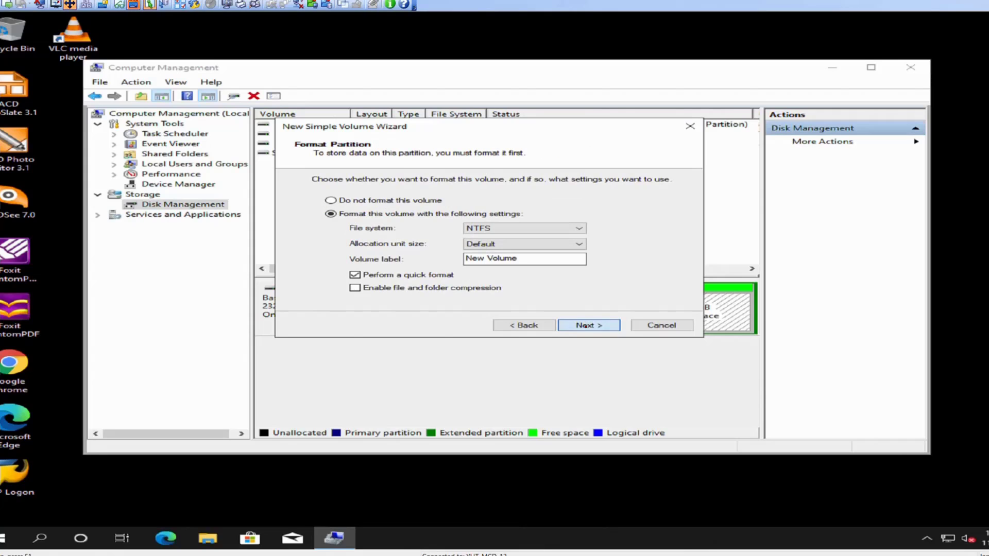
pyautogui.click(586, 326)
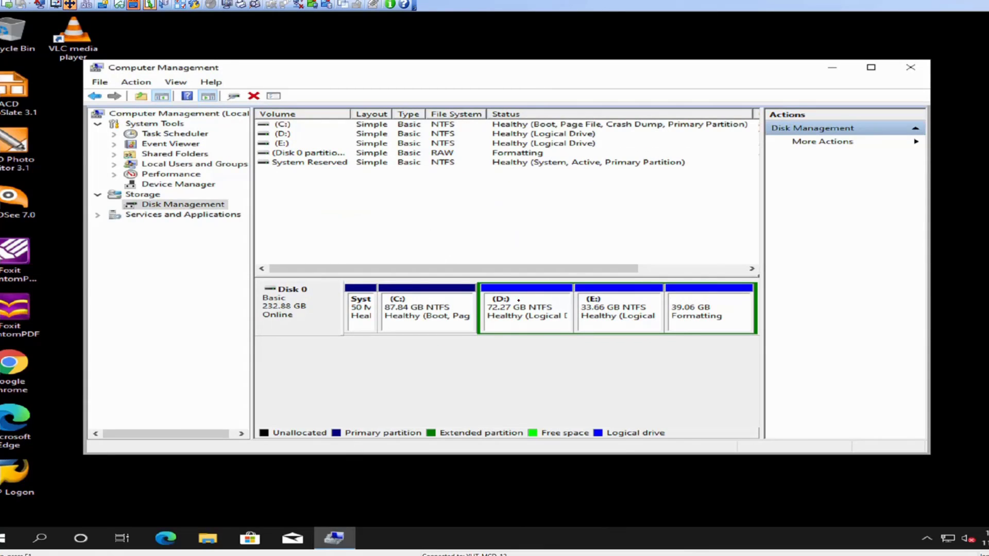
# Copy all files and folders from Local Disk (E:) to New Volume (F:) in File Explorer
pyautogui.click(208, 538)
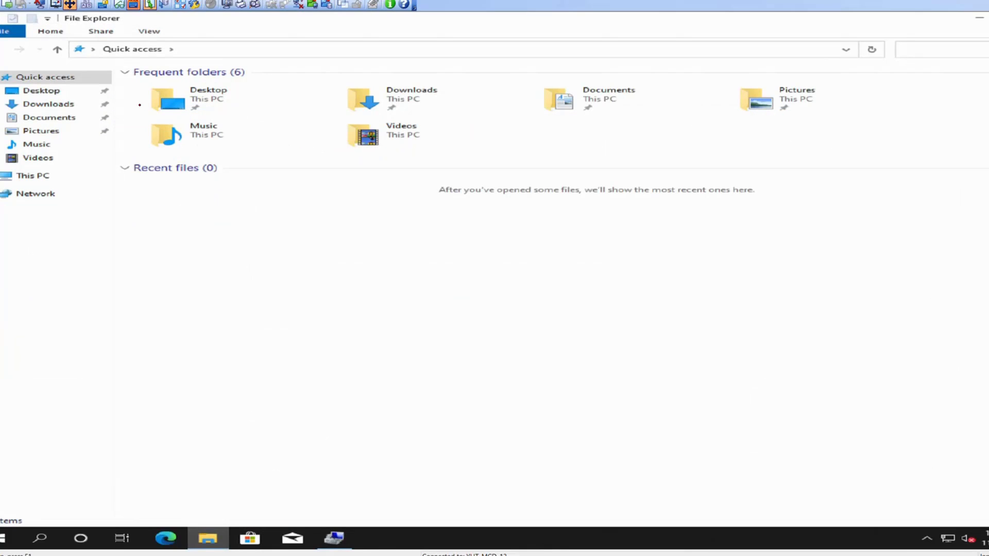
pyautogui.click(39, 176)
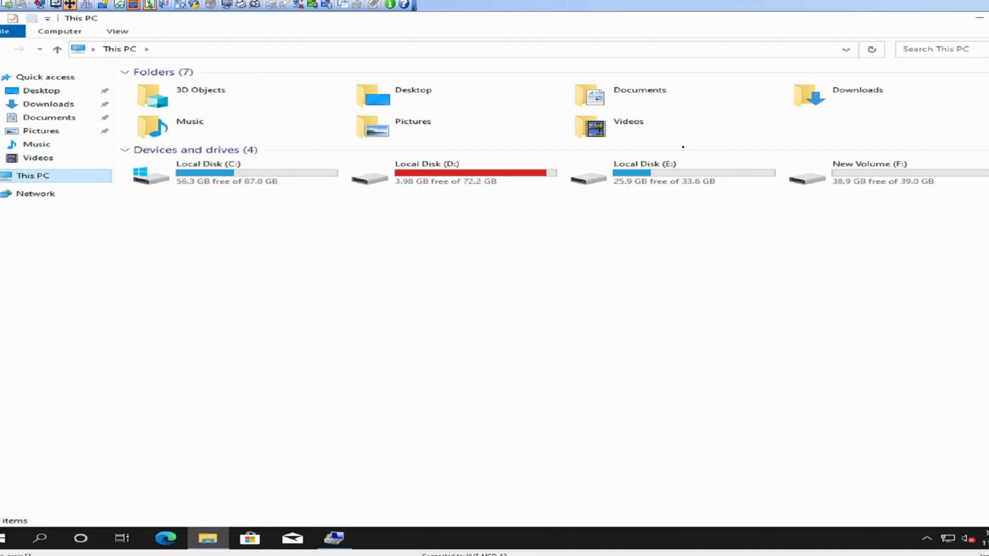
pyautogui.doubleClick(659, 171)
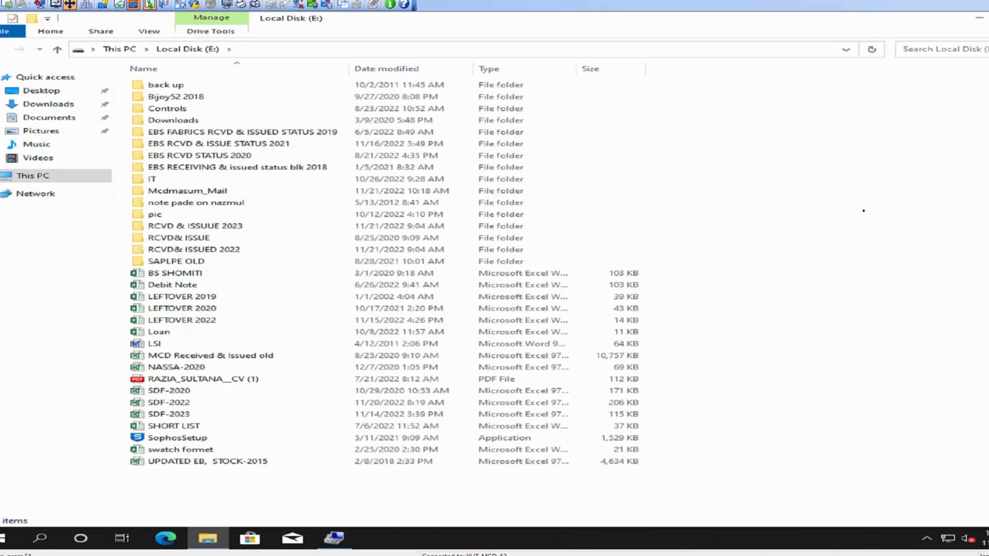
pyautogui.hotkey('ctrl', 'a')
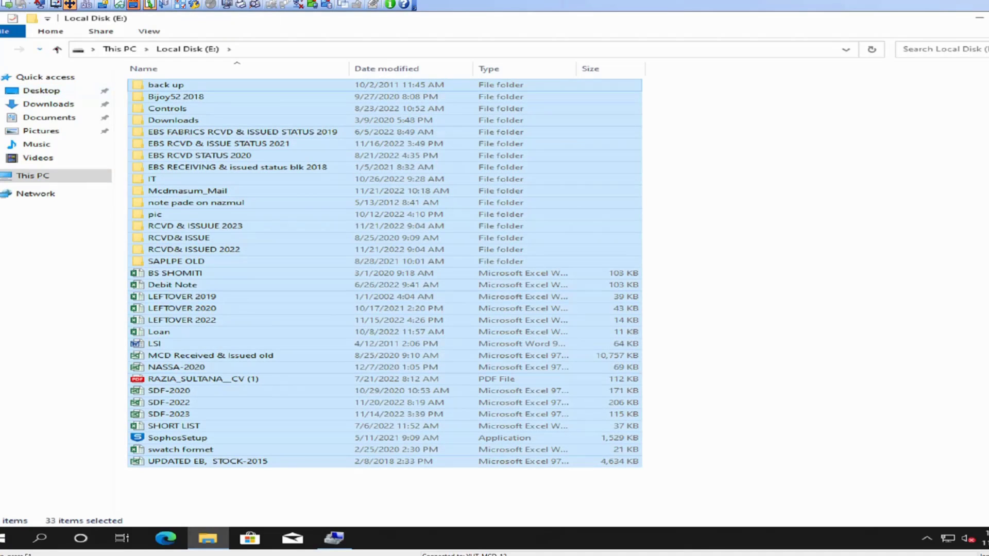
pyautogui.click(57, 49)
pyautogui.click(839, 171)
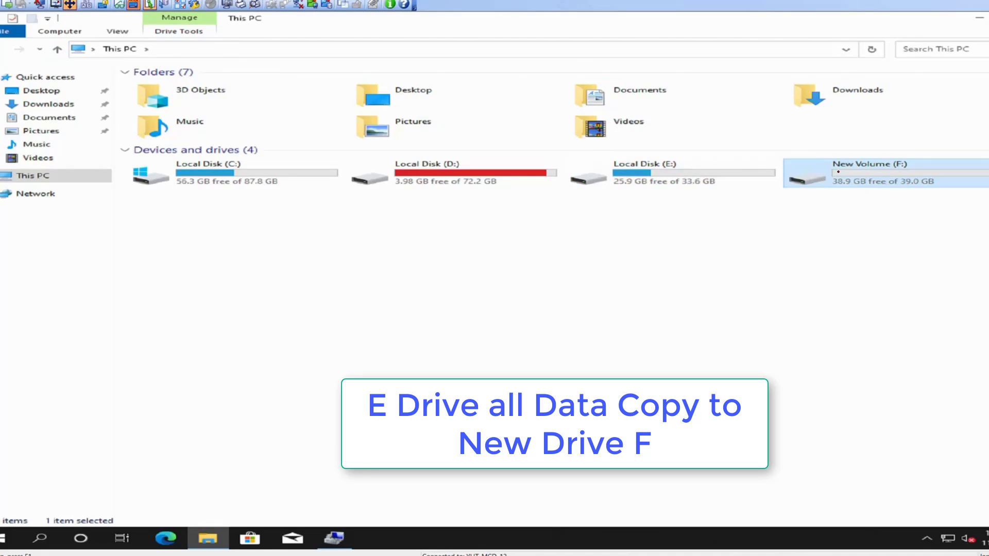
pyautogui.doubleClick(838, 171)
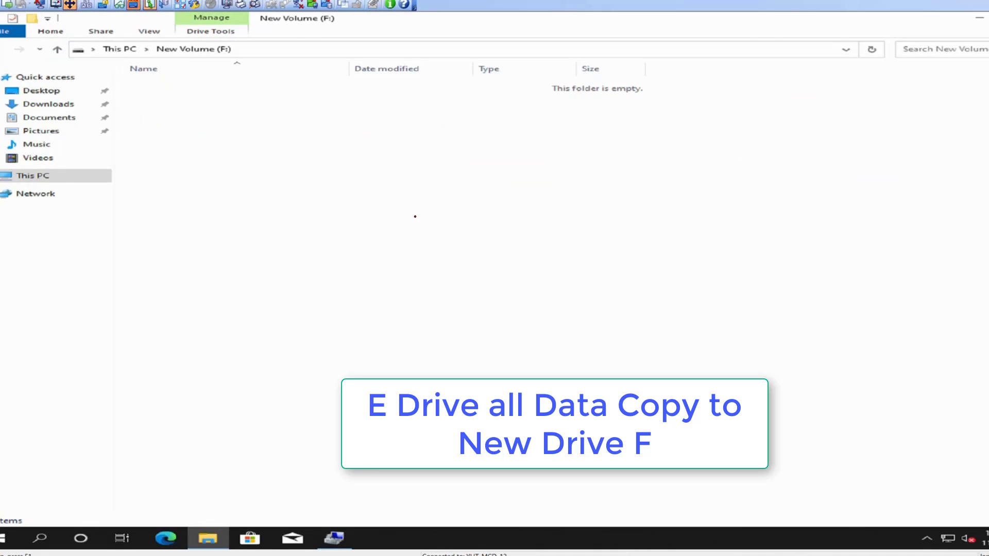
pyautogui.hotkey('ctrl', 'v')
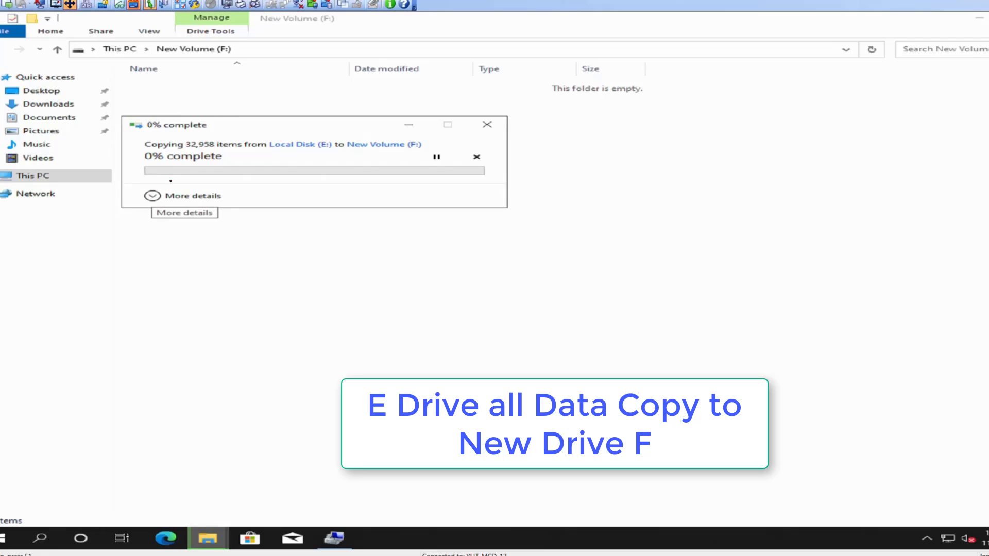
# In File Explorer, check the combined properties of all files and folders on New Volume (F:)
pyautogui.moveTo(271, 126); pyautogui.dragTo(394, 137)
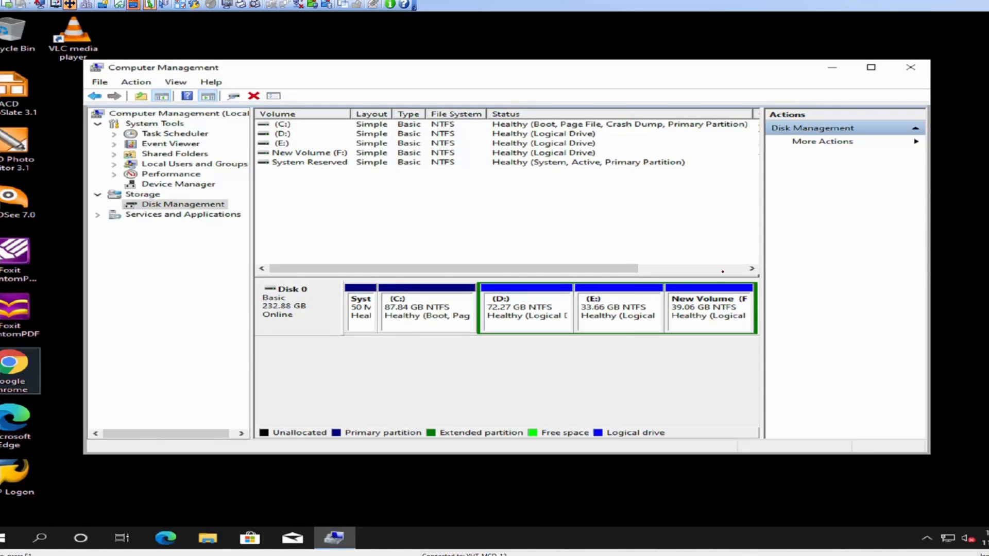
pyautogui.click(597, 316)
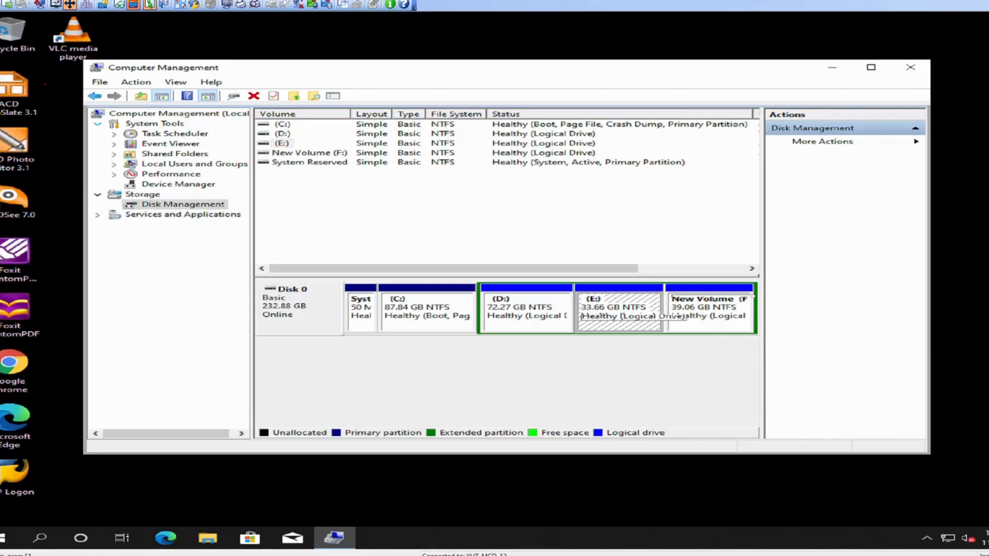
pyautogui.click(210, 535)
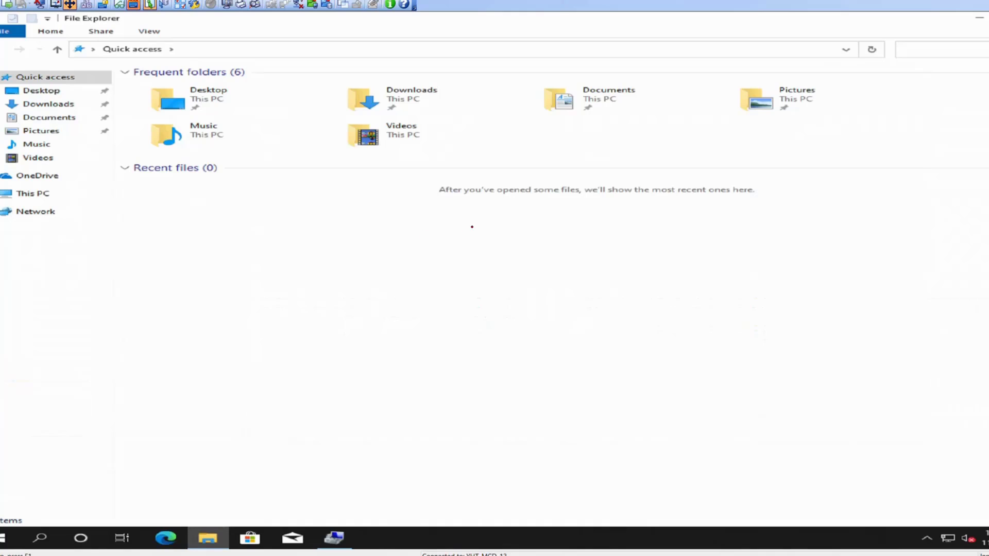
pyautogui.click(25, 195)
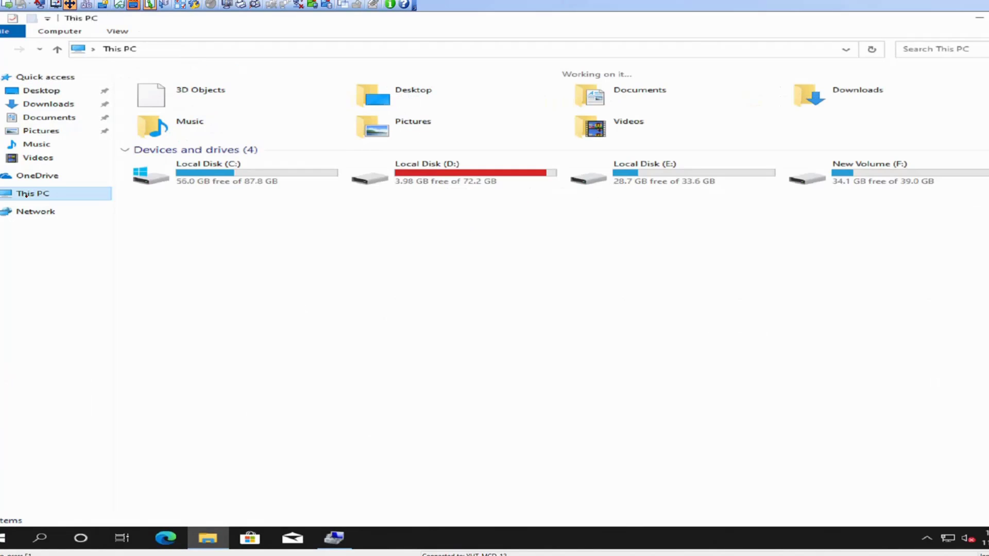
pyautogui.doubleClick(860, 177)
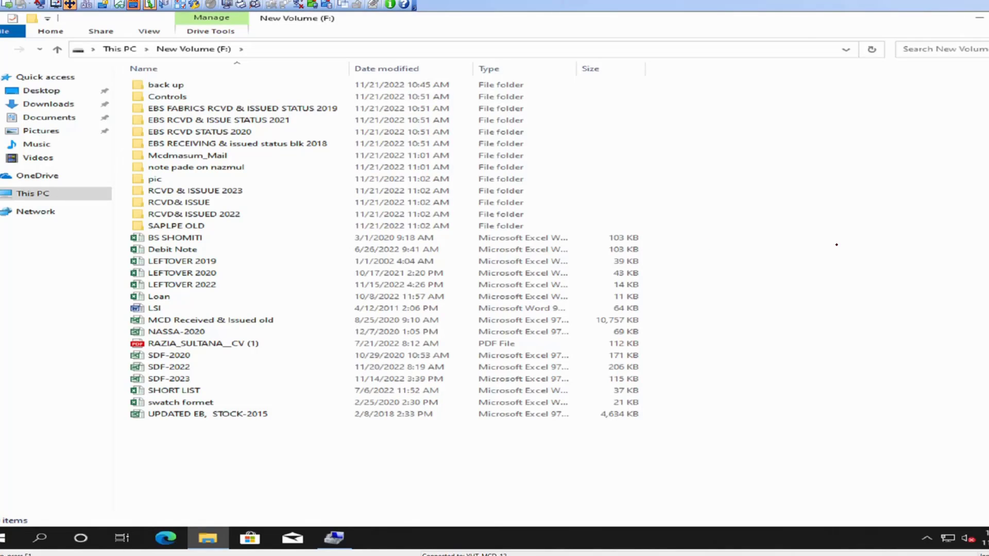
pyautogui.hotkey('ctrl', 'a')
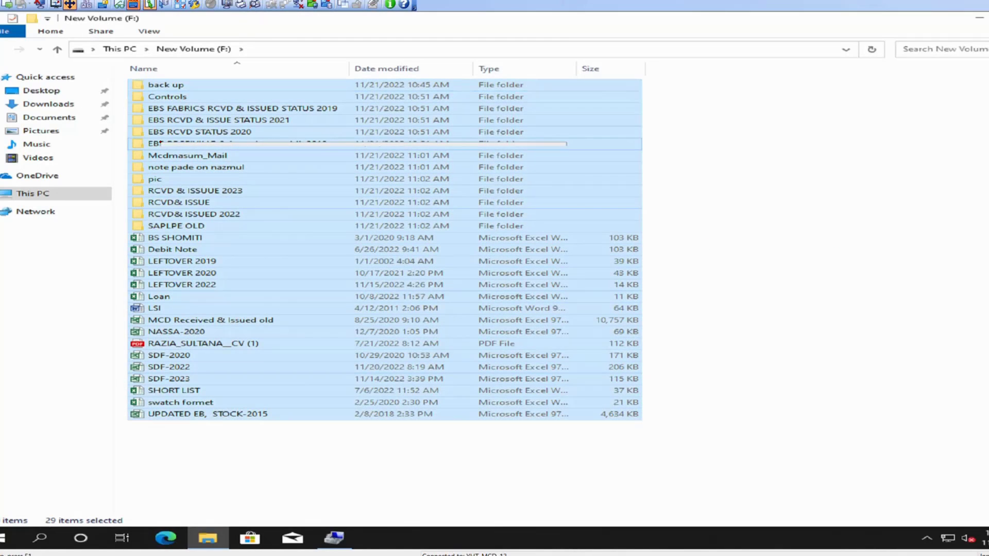
pyautogui.click(219, 371)
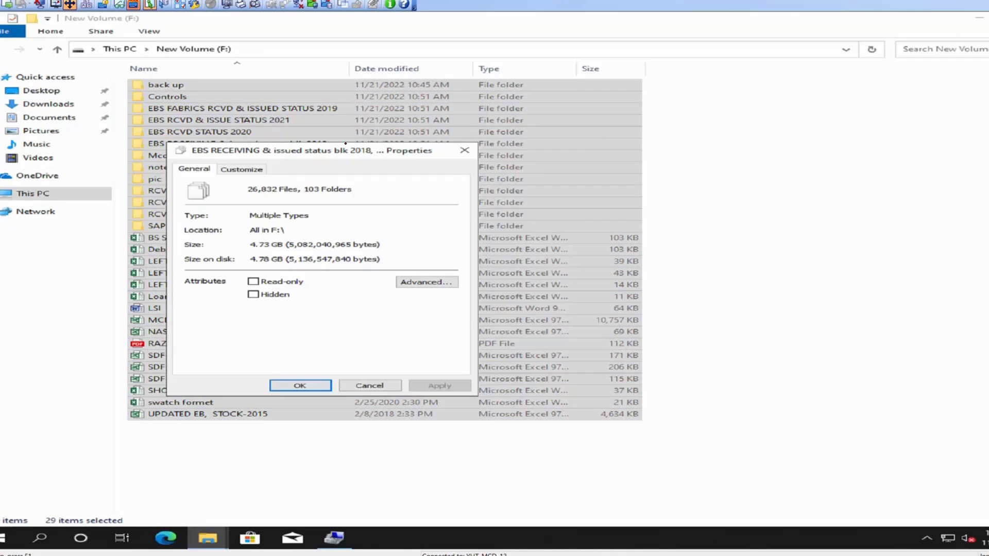
pyautogui.moveTo(325, 149); pyautogui.dragTo(406, 138)
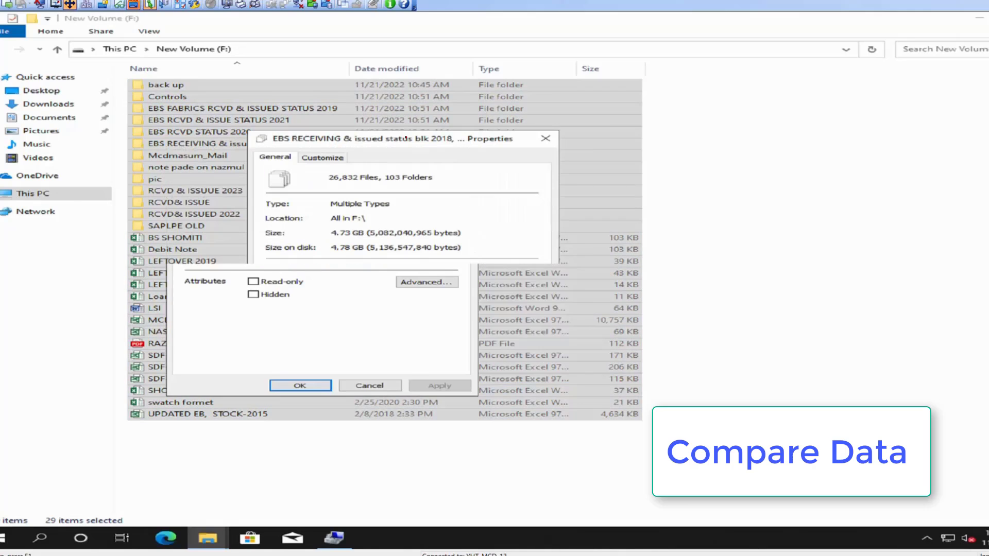
pyautogui.click(548, 138)
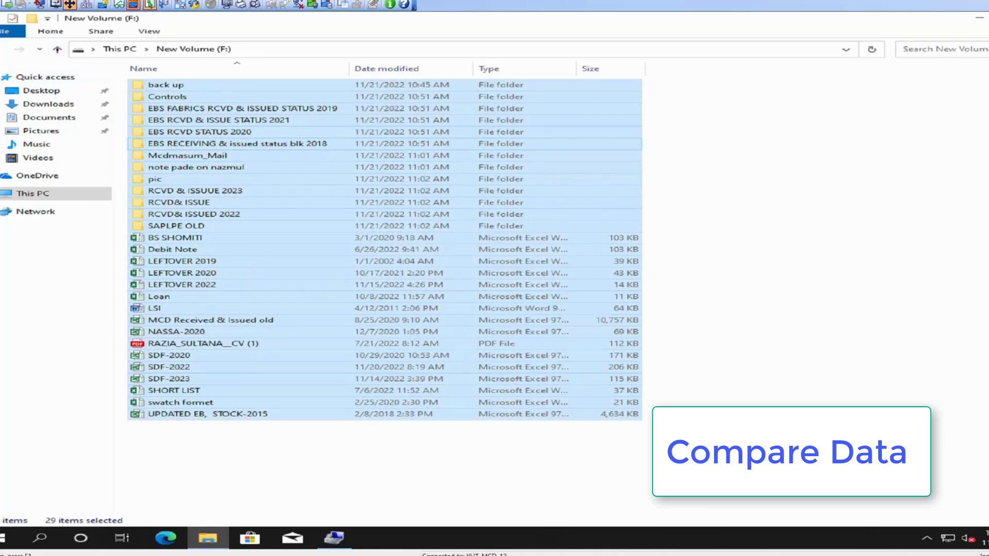
# Check the combined properties of all files and folders on Local Disk (E:) for comparison with the copy on F:
pyautogui.click(57, 48)
pyautogui.doubleClick(661, 183)
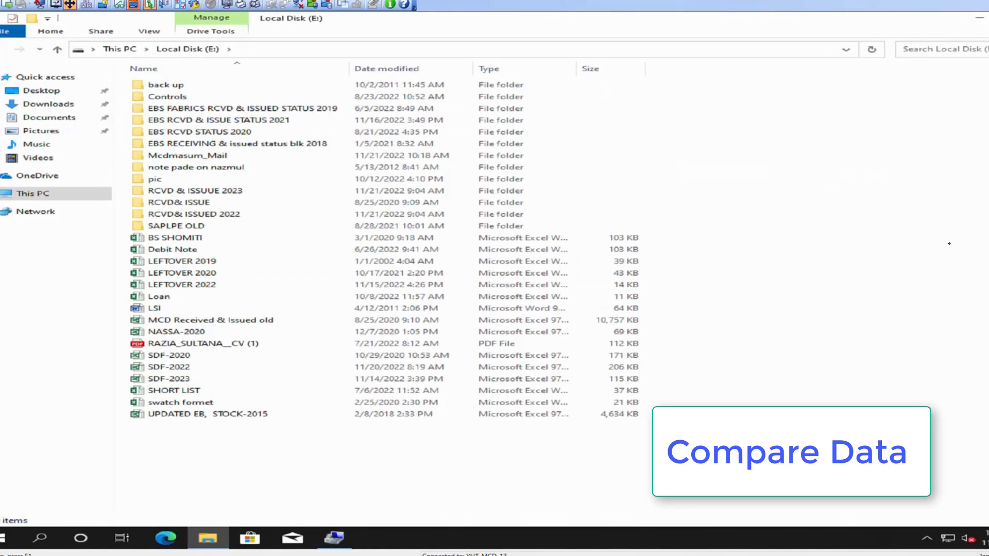
pyautogui.hotkey('ctrl', 'a')
pyautogui.rightClick(268, 136)
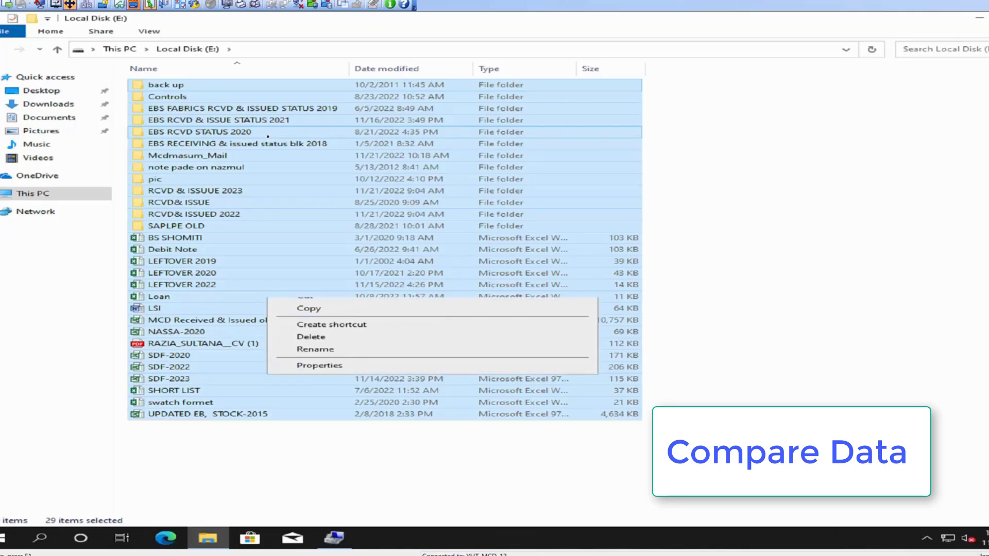
pyautogui.click(304, 363)
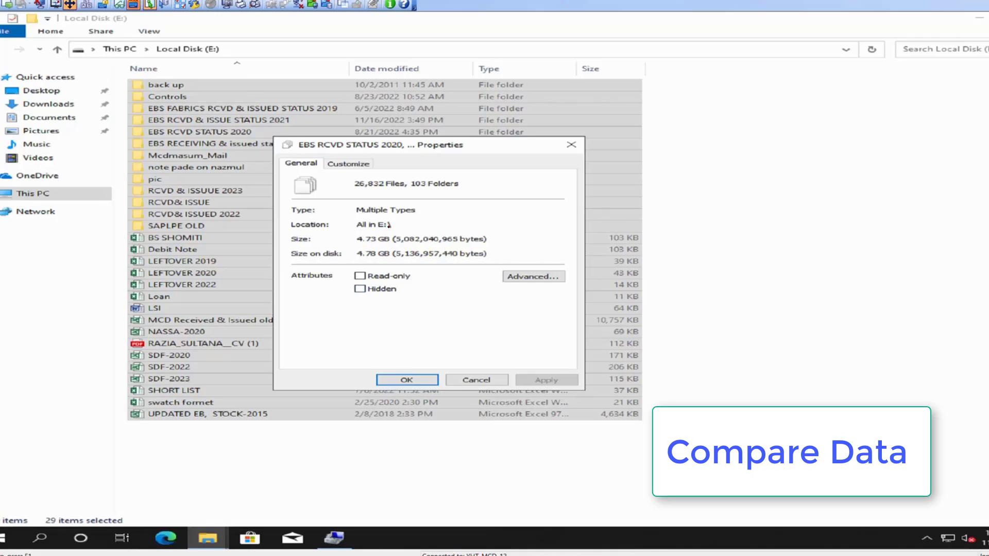
pyautogui.click(570, 145)
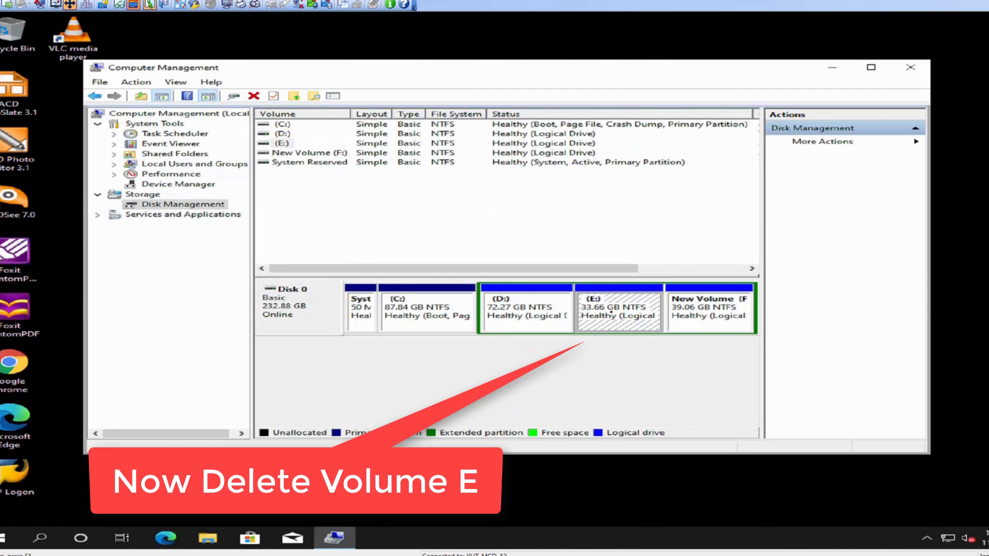
# In Disk Management, delete the E: volume on Disk 0, accepting the erasure of its data
pyautogui.rightClick(600, 304)
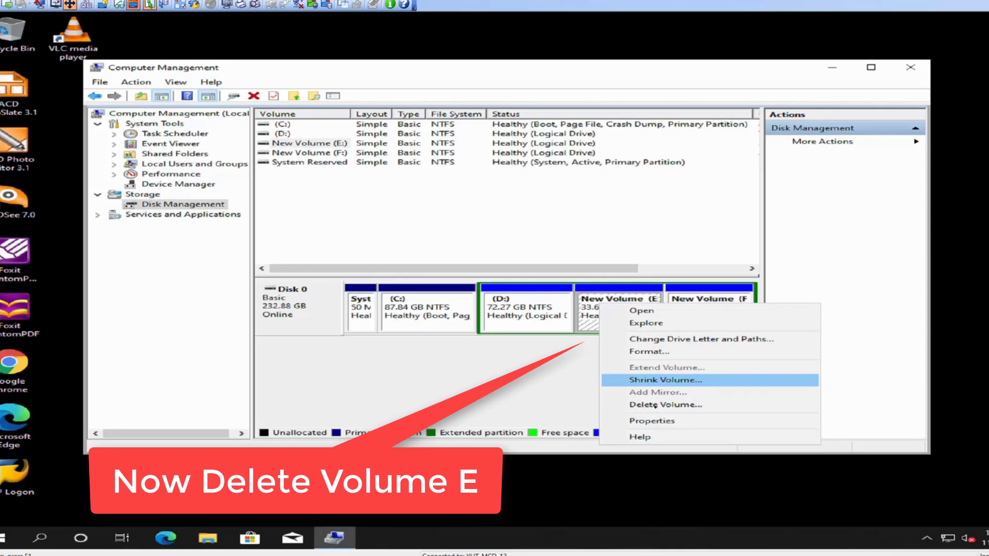
pyautogui.click(655, 405)
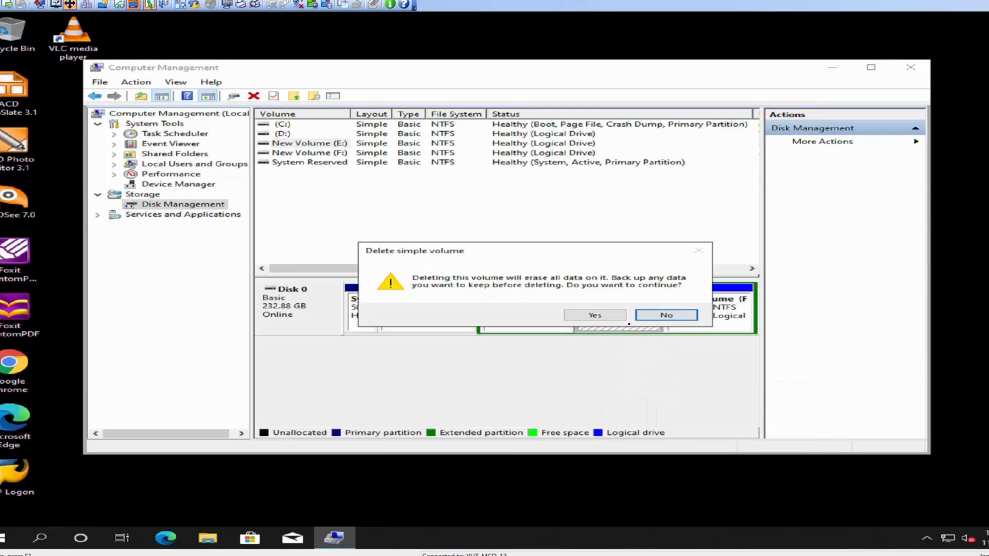
pyautogui.click(596, 314)
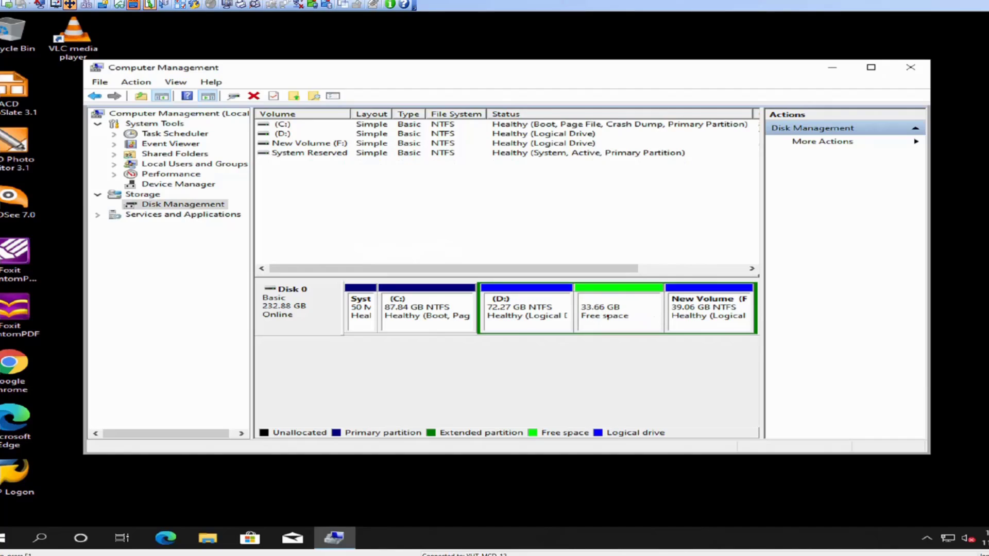
# Extend the D: volume with all 34464 MB of the adjacent free space on Disk 0 and close Computer Management
pyautogui.click(555, 308)
pyautogui.click(619, 370)
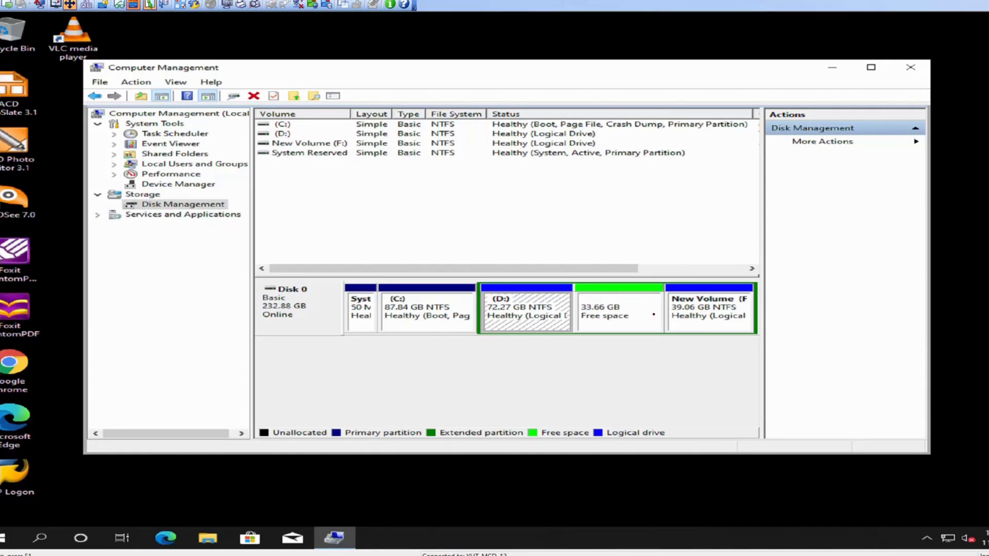
pyautogui.rightClick(556, 303)
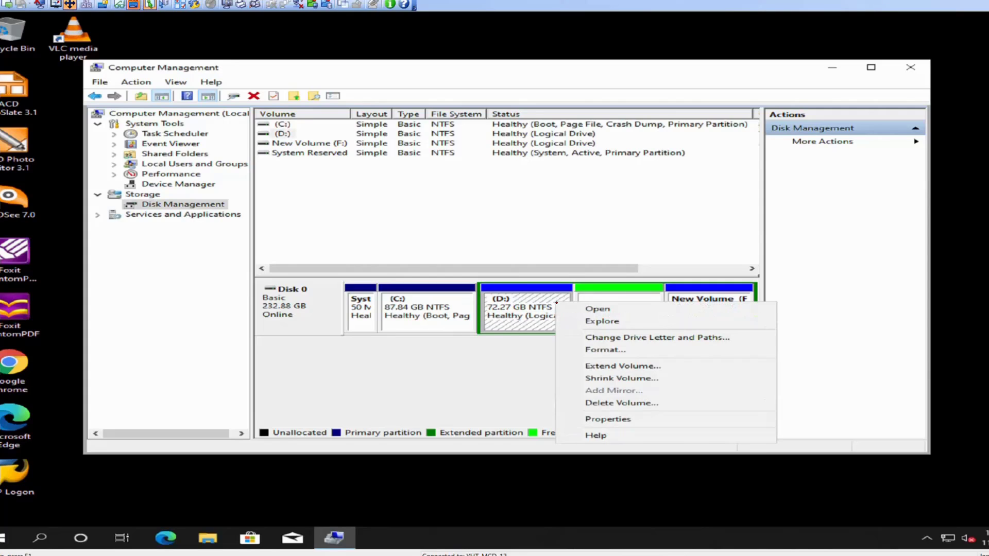
pyautogui.click(597, 366)
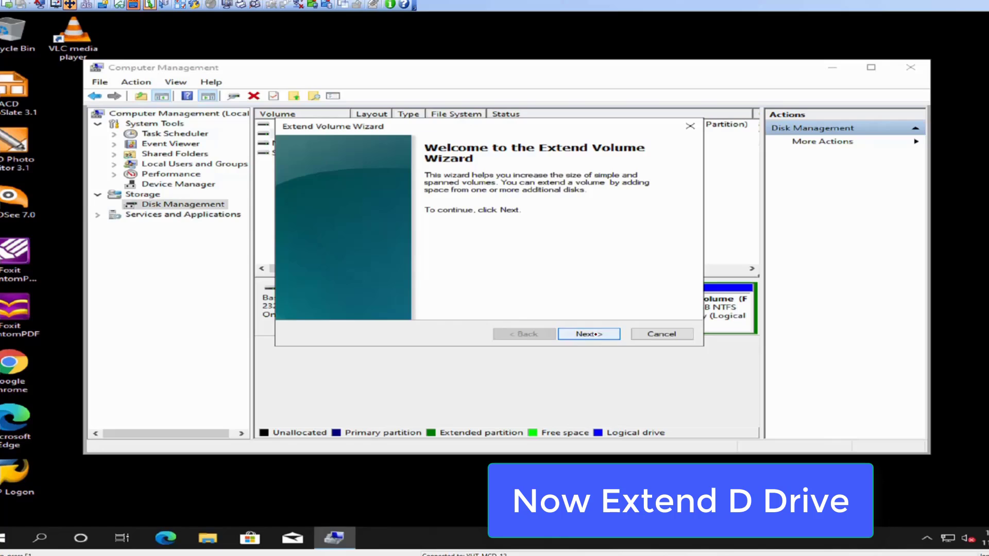
pyautogui.click(596, 334)
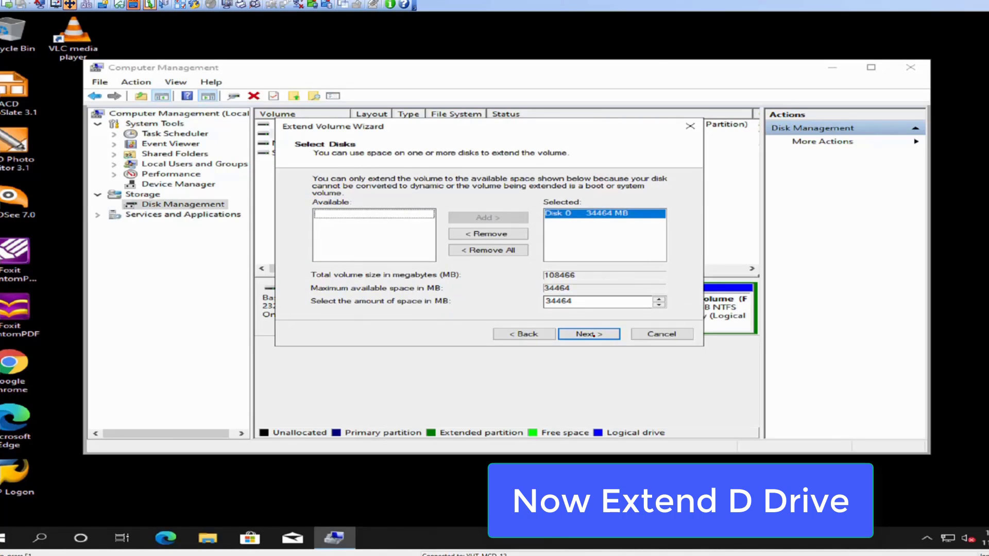
pyautogui.click(594, 334)
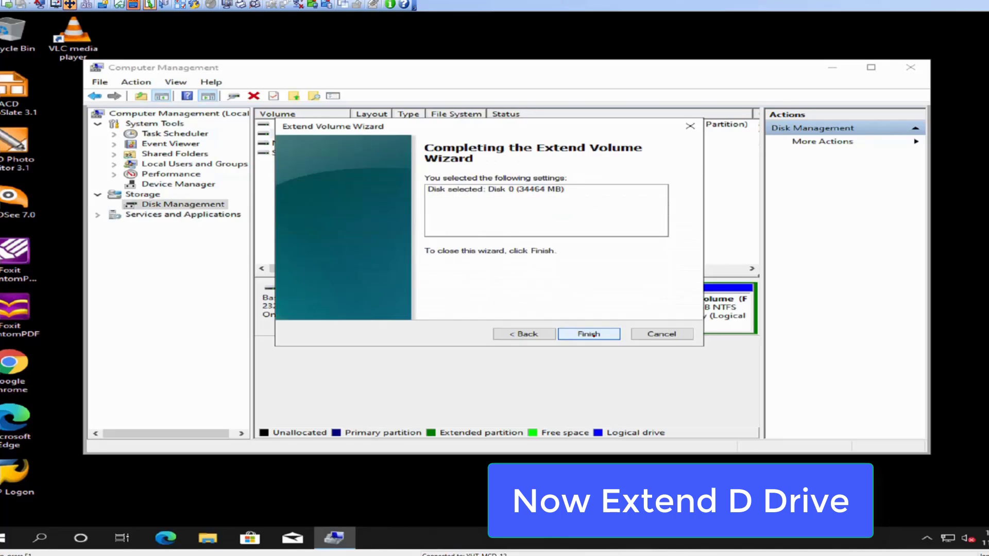
pyautogui.click(594, 335)
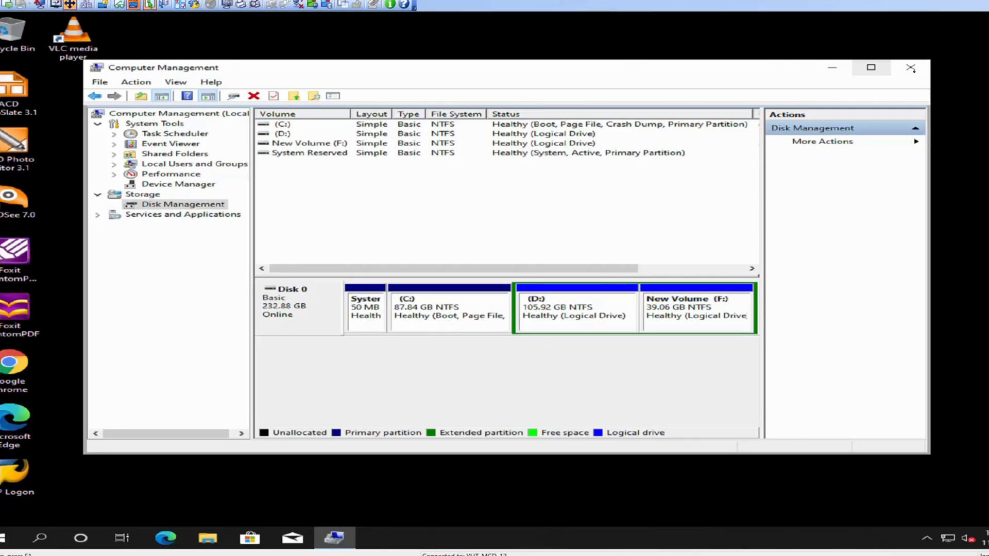
pyautogui.click(910, 67)
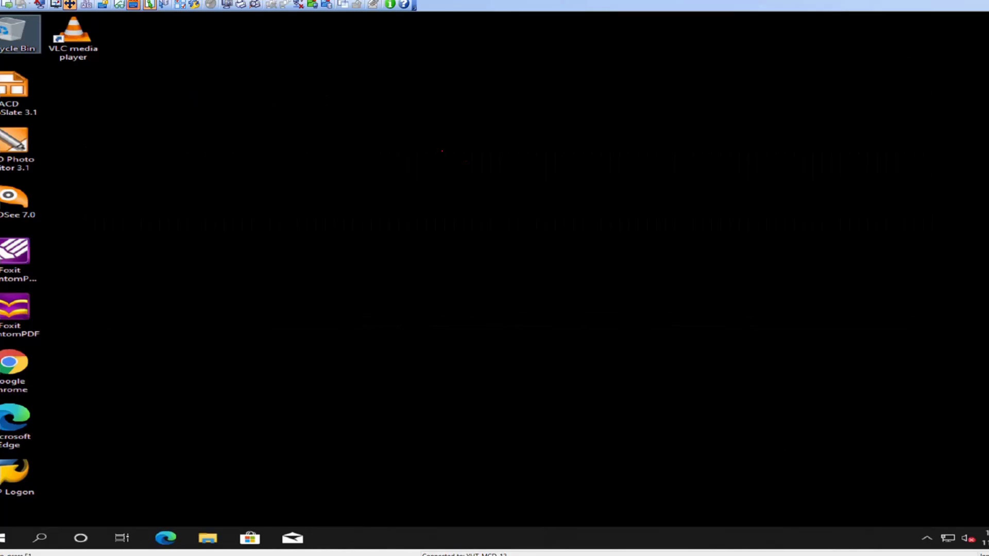
# Refresh the desktop and check the capacity and contents of Local Disk (D:) in File Explorer
pyautogui.rightClick(436, 146)
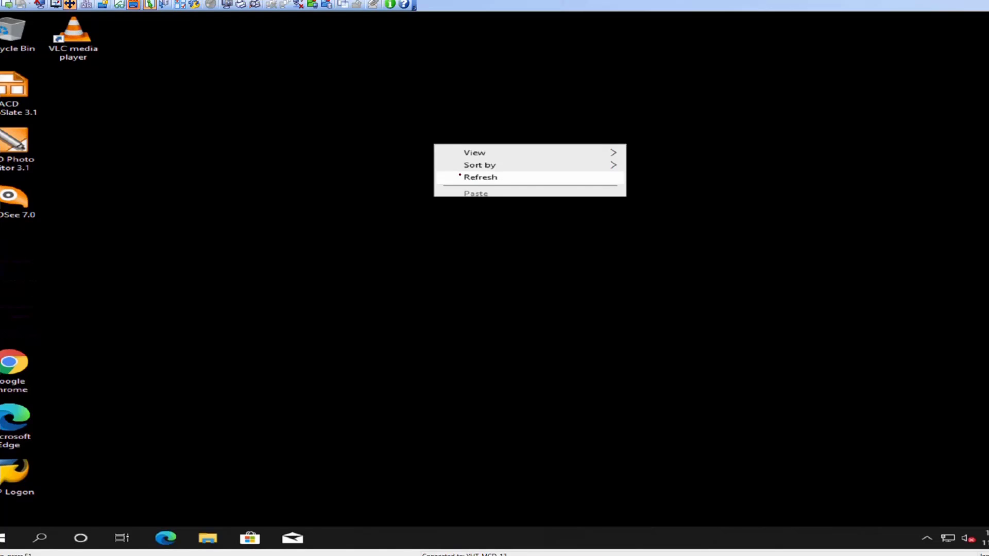
pyautogui.click(460, 176)
pyautogui.press('super+e')
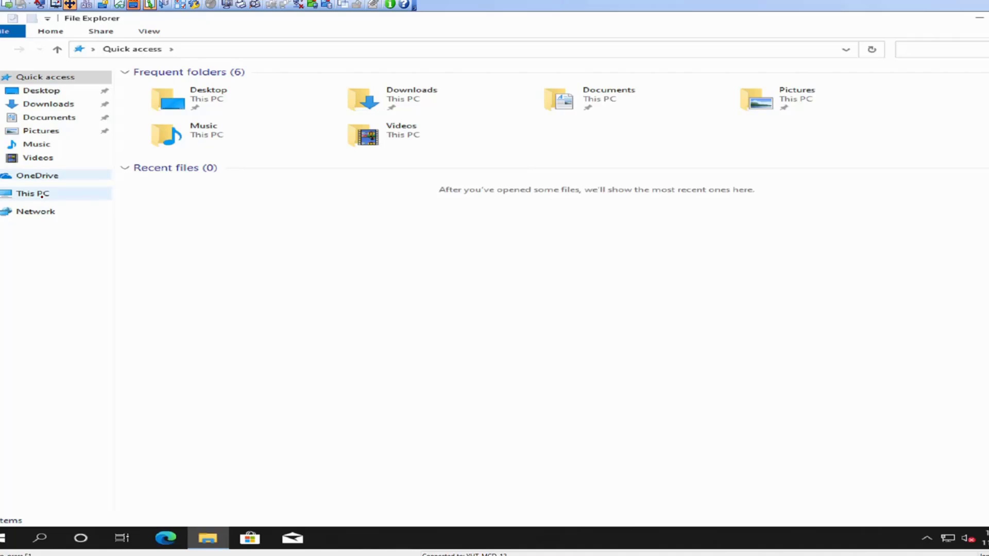
pyautogui.click(42, 195)
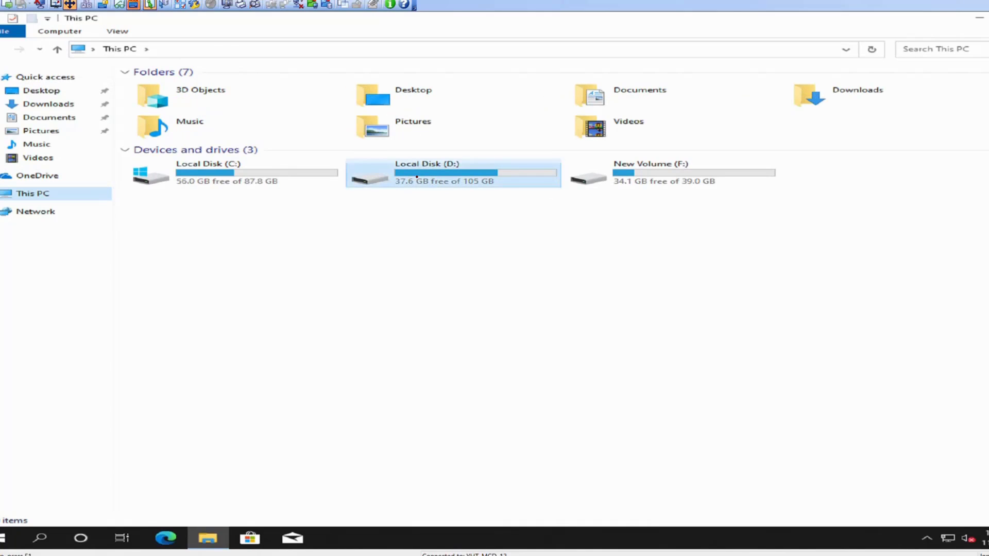
pyautogui.doubleClick(417, 177)
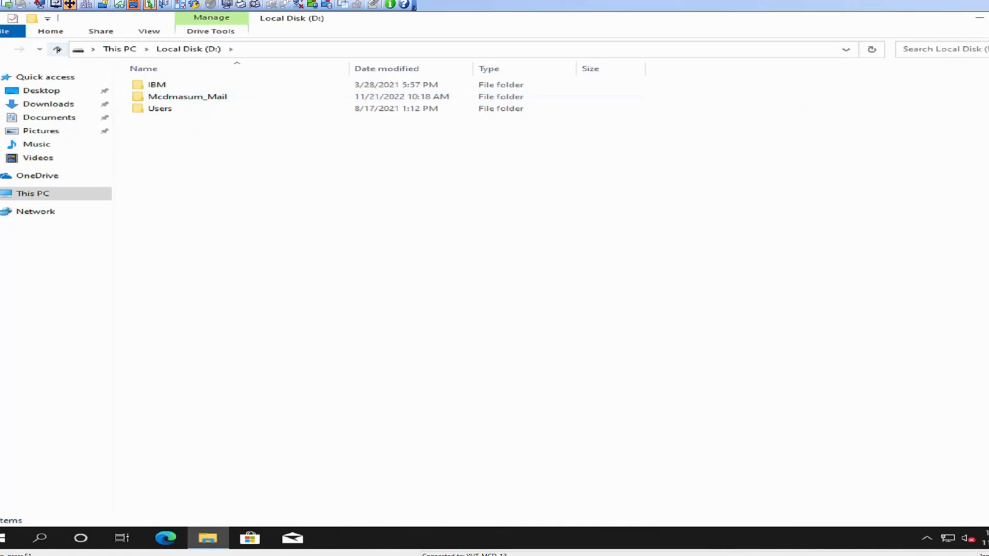
pyautogui.click(524, 246)
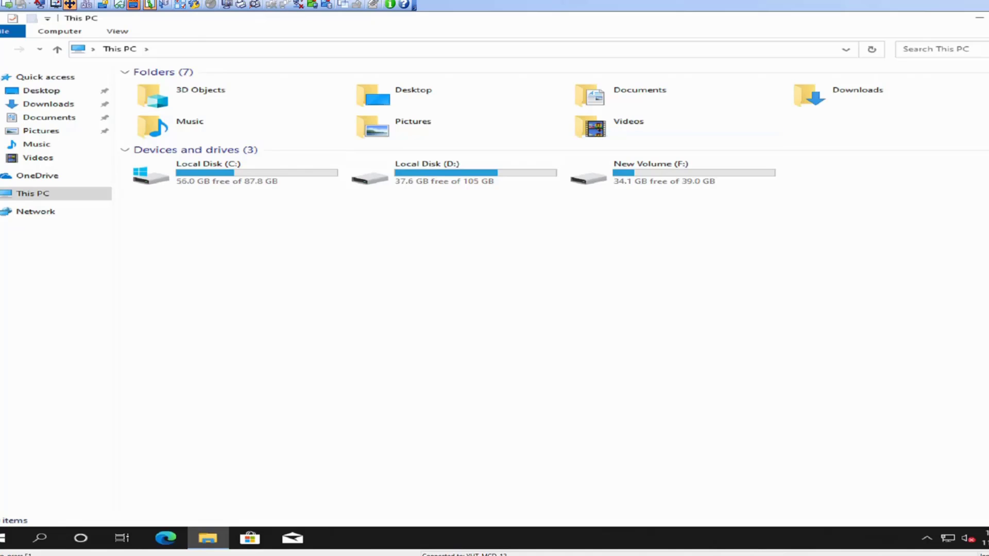